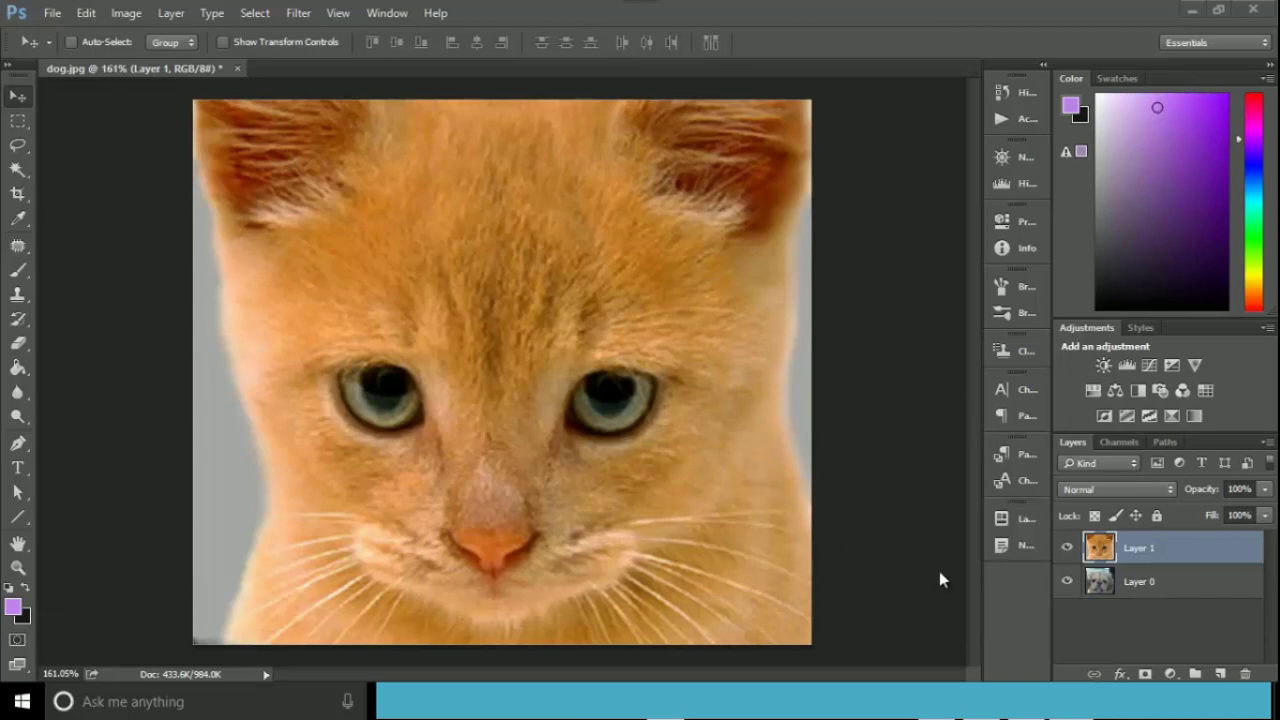
- Compare the kitten and dog layers by toggling each layer's visibility off and back on
click(1152, 575)
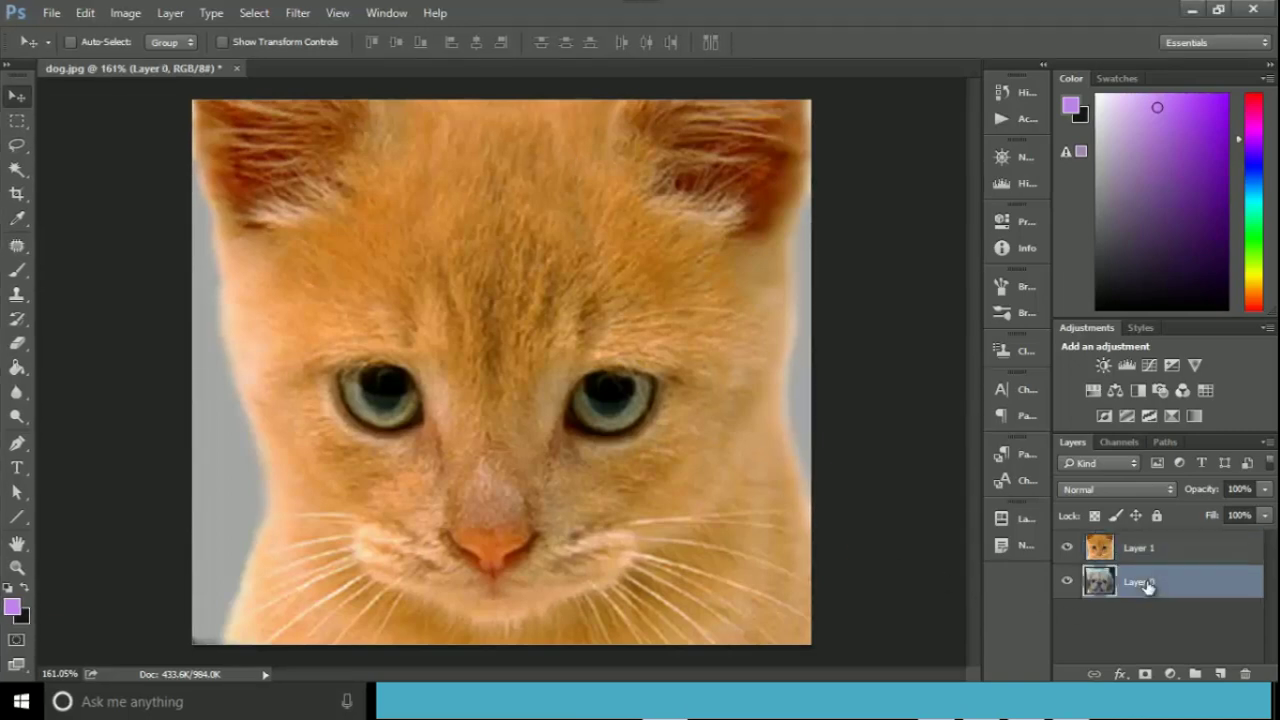
click(1150, 549)
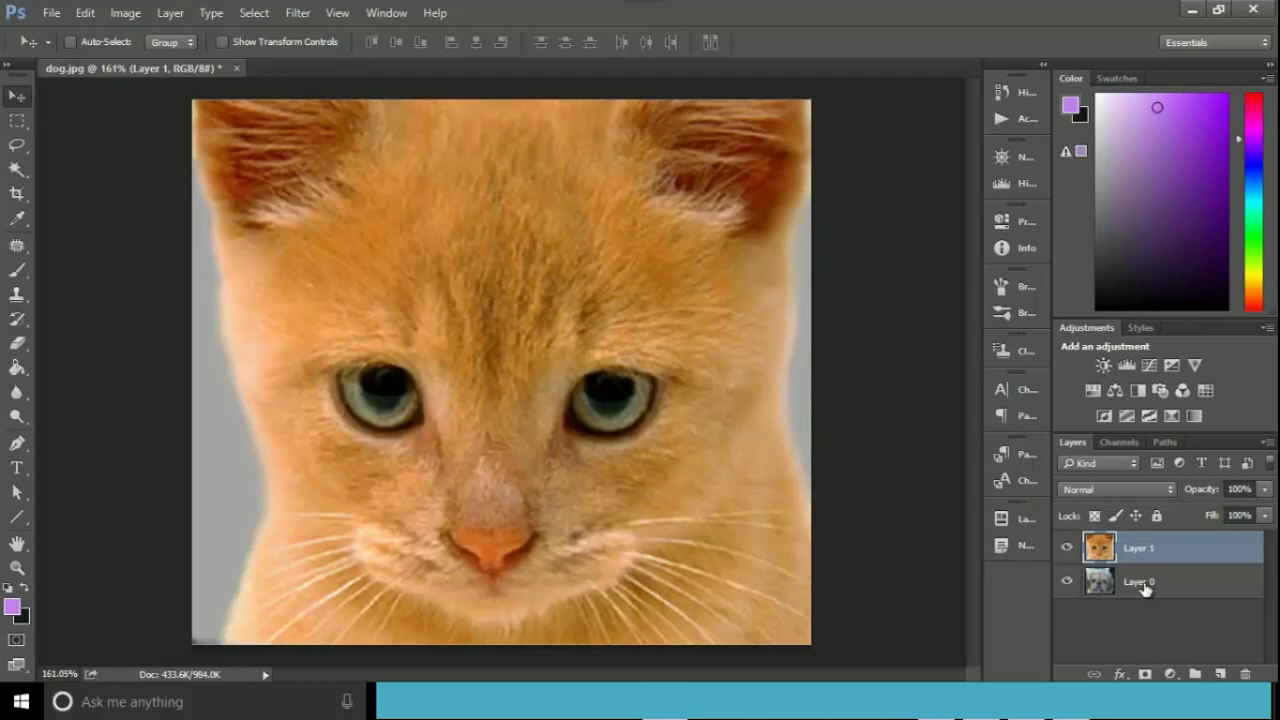
click(1066, 547)
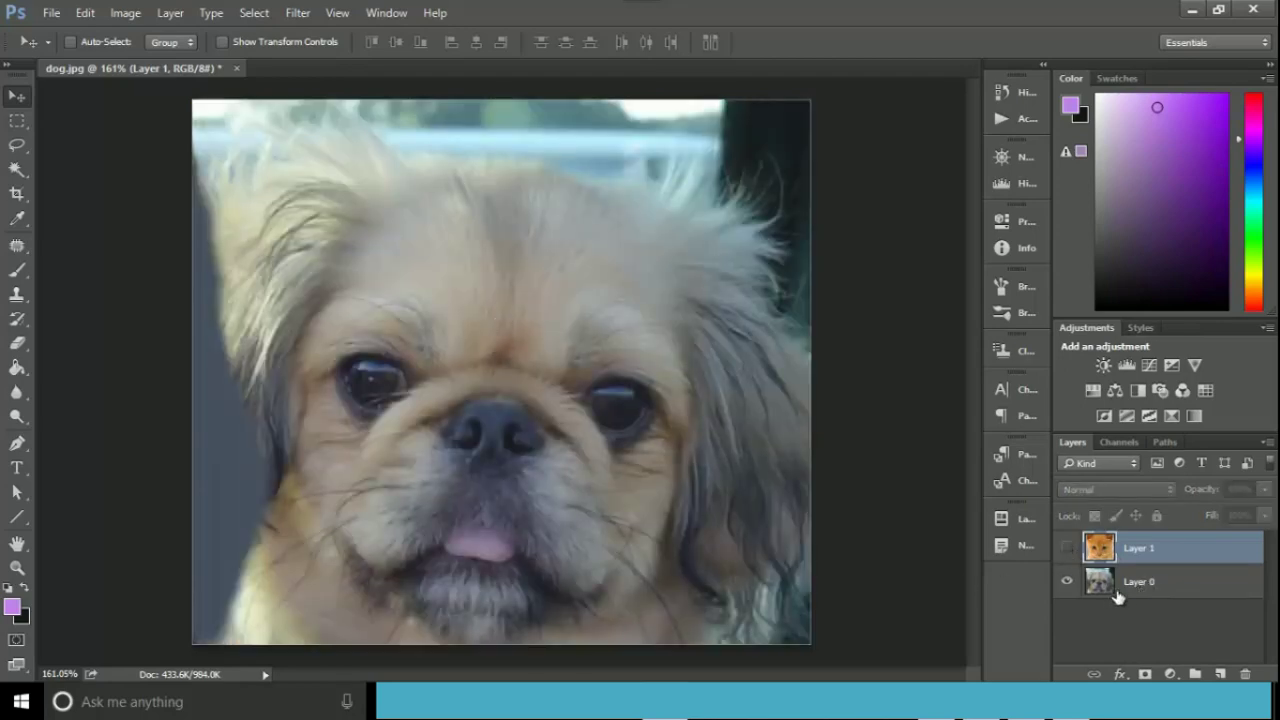
click(1066, 581)
click(1066, 547)
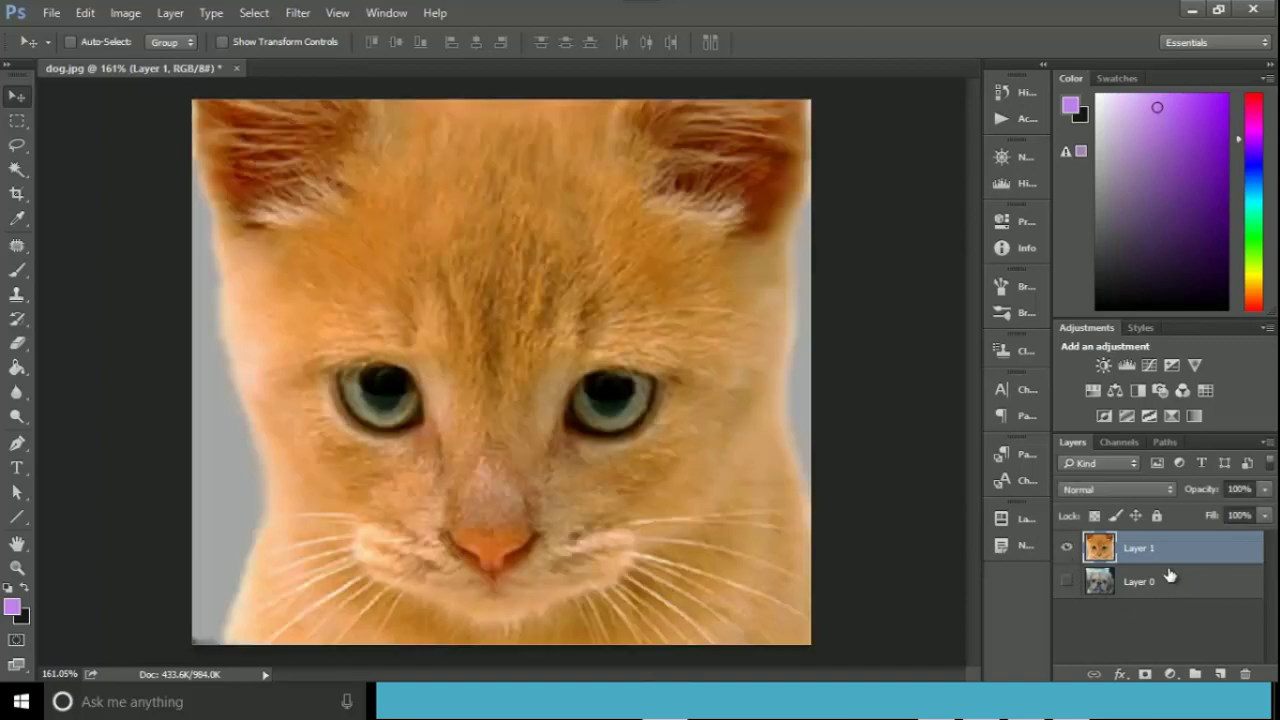
click(1066, 581)
- Apply a 5.0-pixel High Pass filter to the kitten layer, then select Layer 0
click(297, 12)
mouse_move(474, 370)
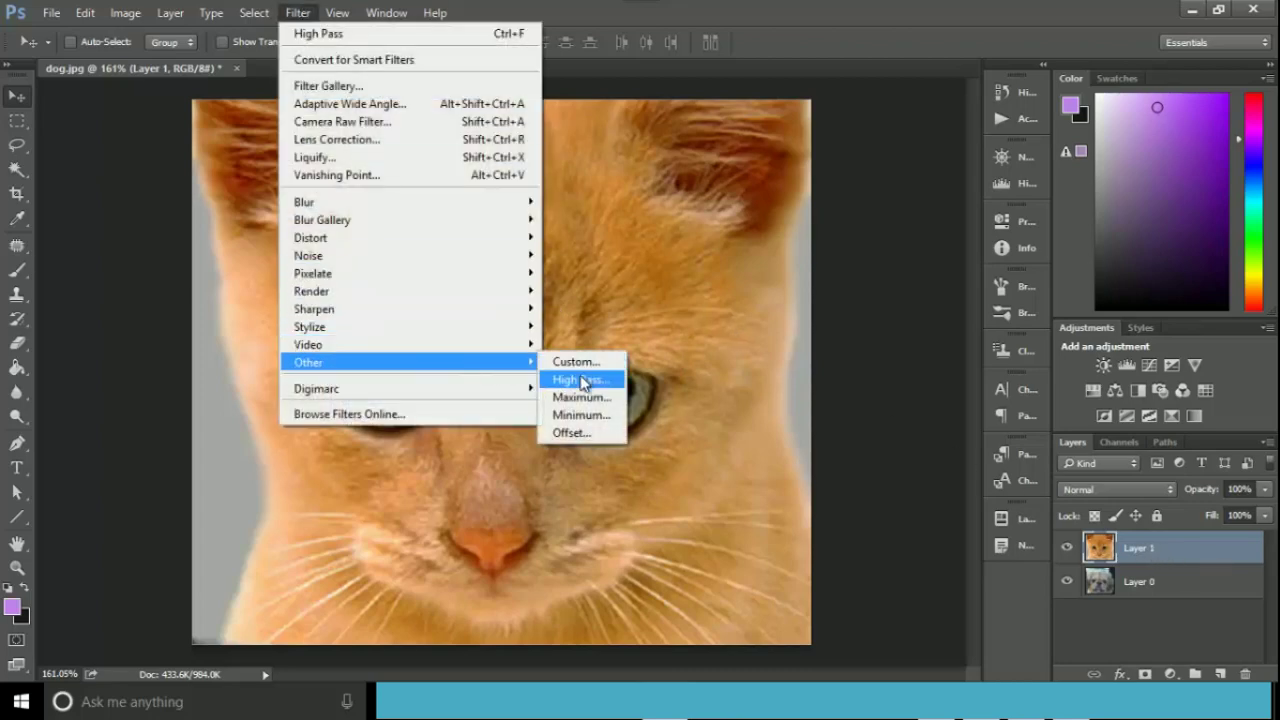
click(586, 378)
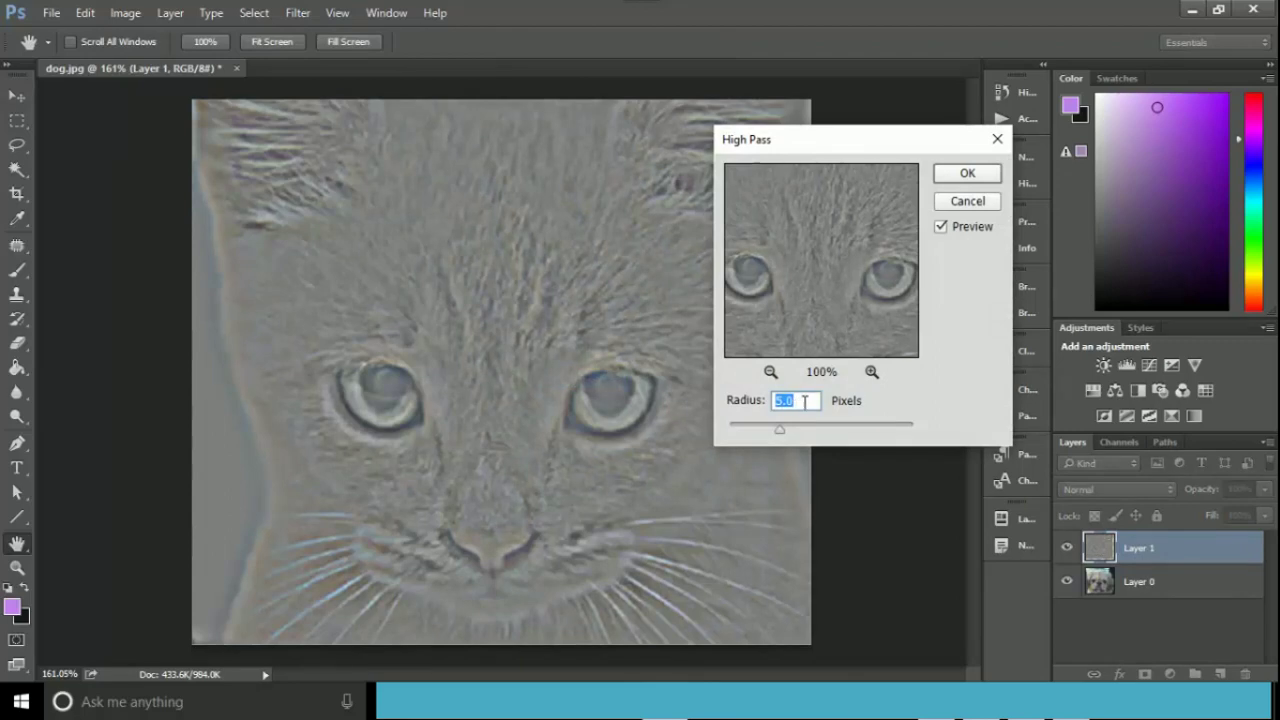
click(965, 175)
key(v)
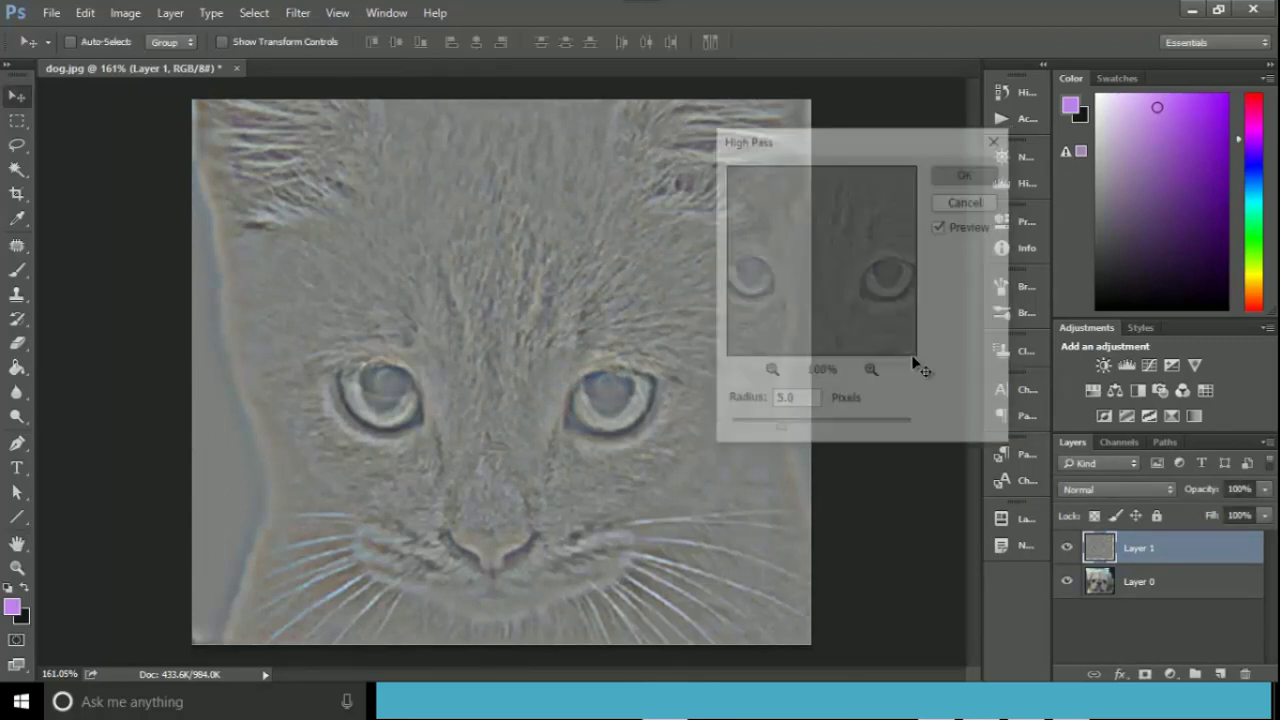
click(1150, 594)
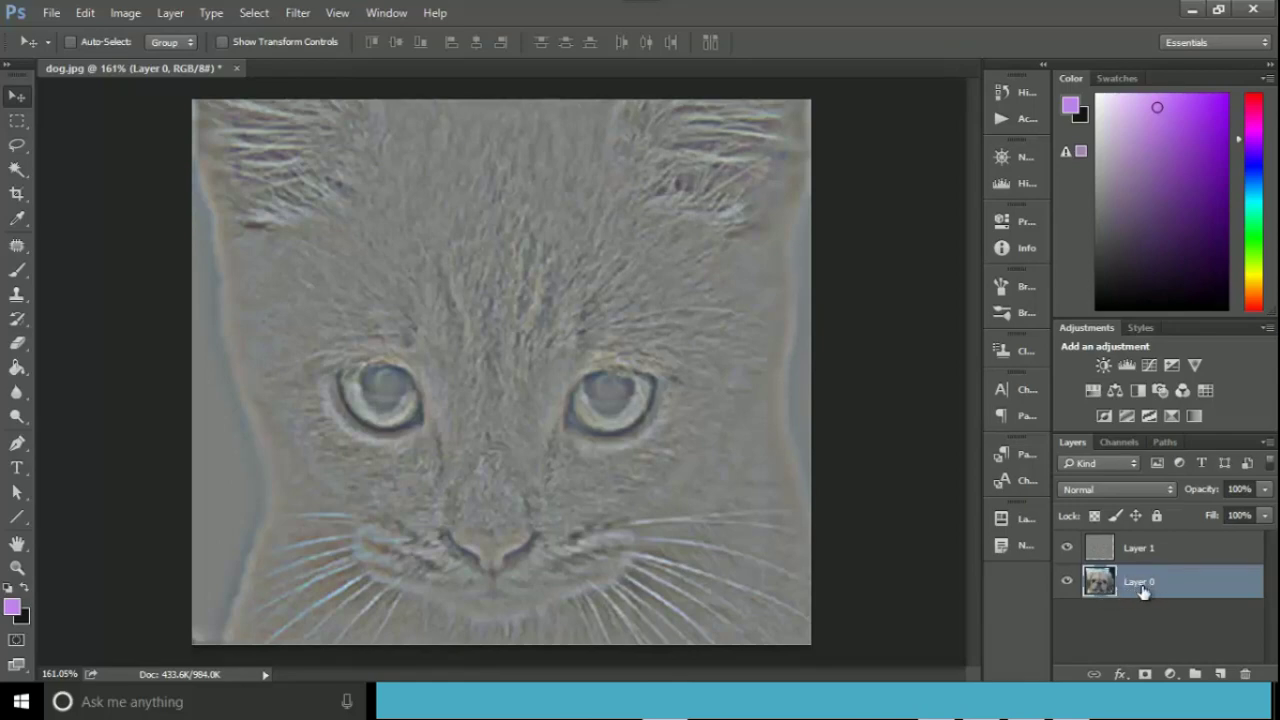
- Apply a Gaussian Blur to the dog photo on Layer 0
click(297, 13)
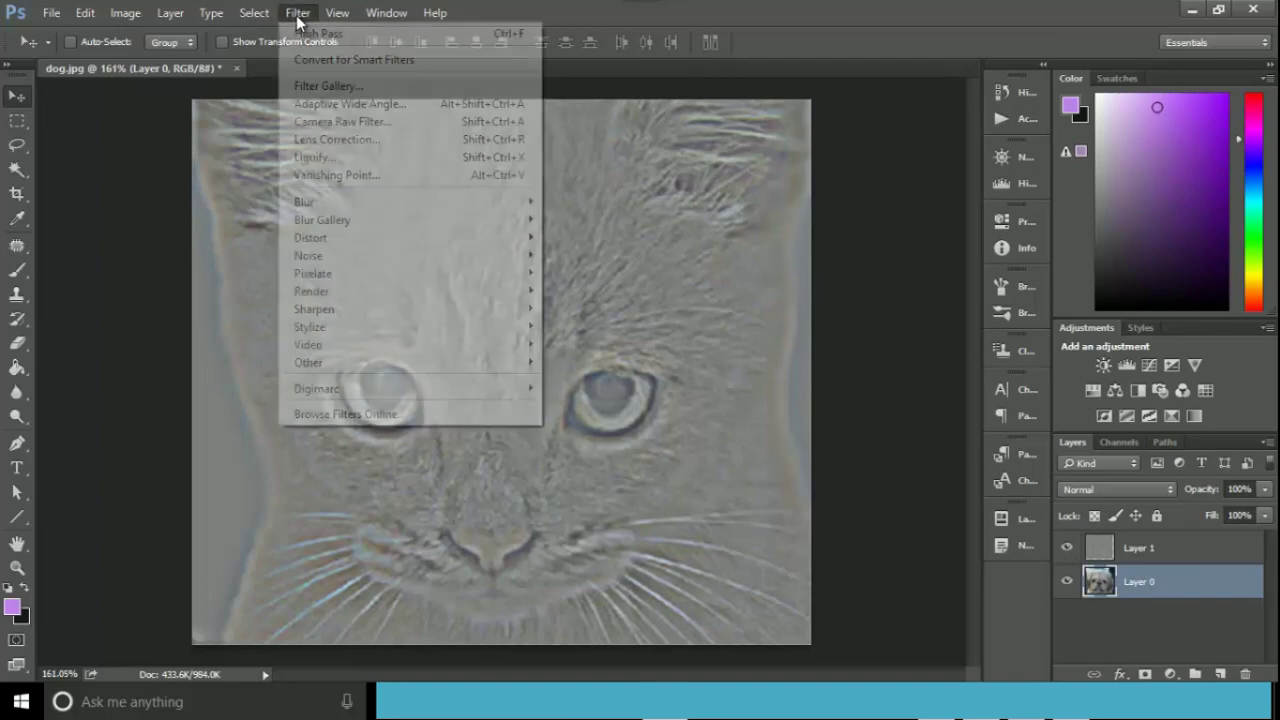
mouse_move(378, 201)
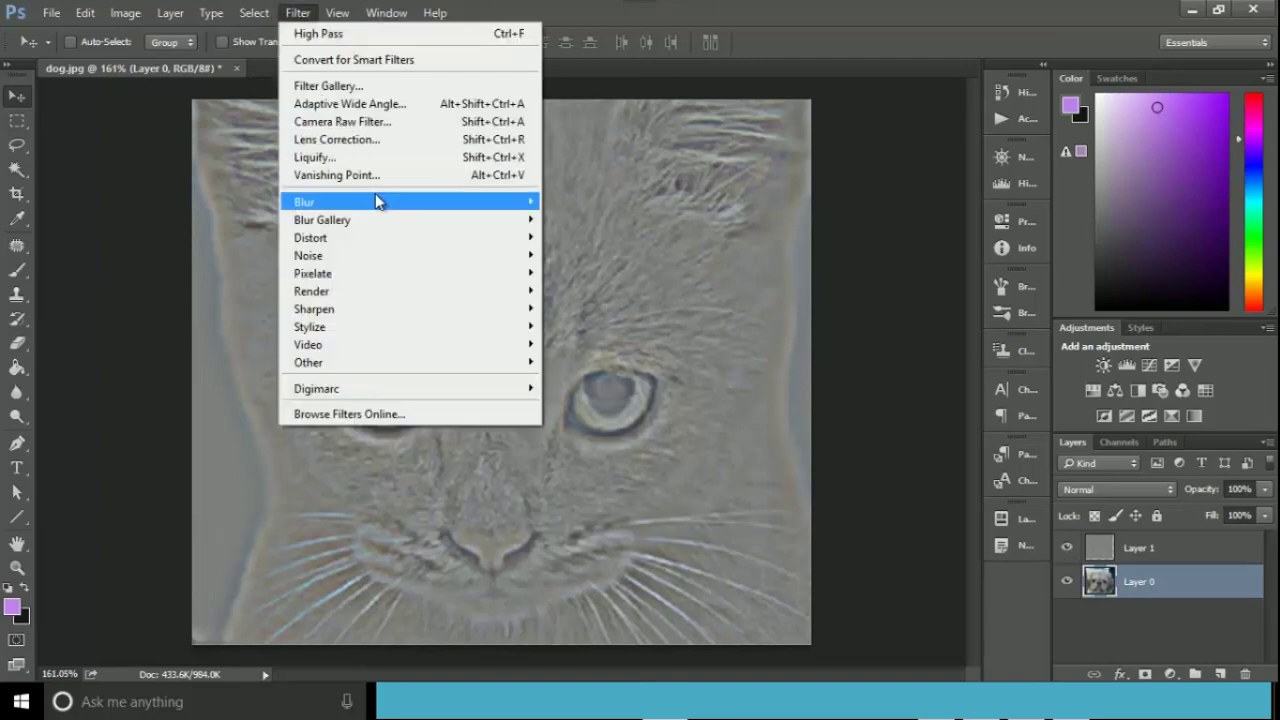
click(589, 272)
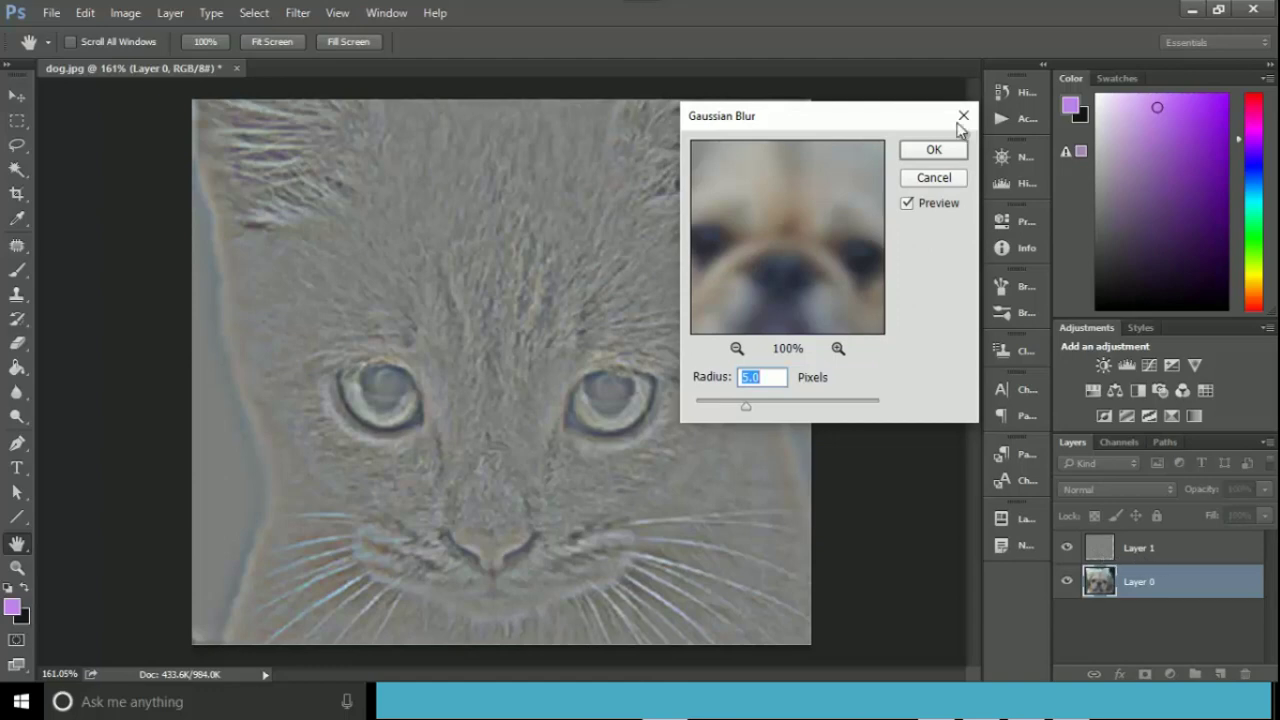
click(926, 152)
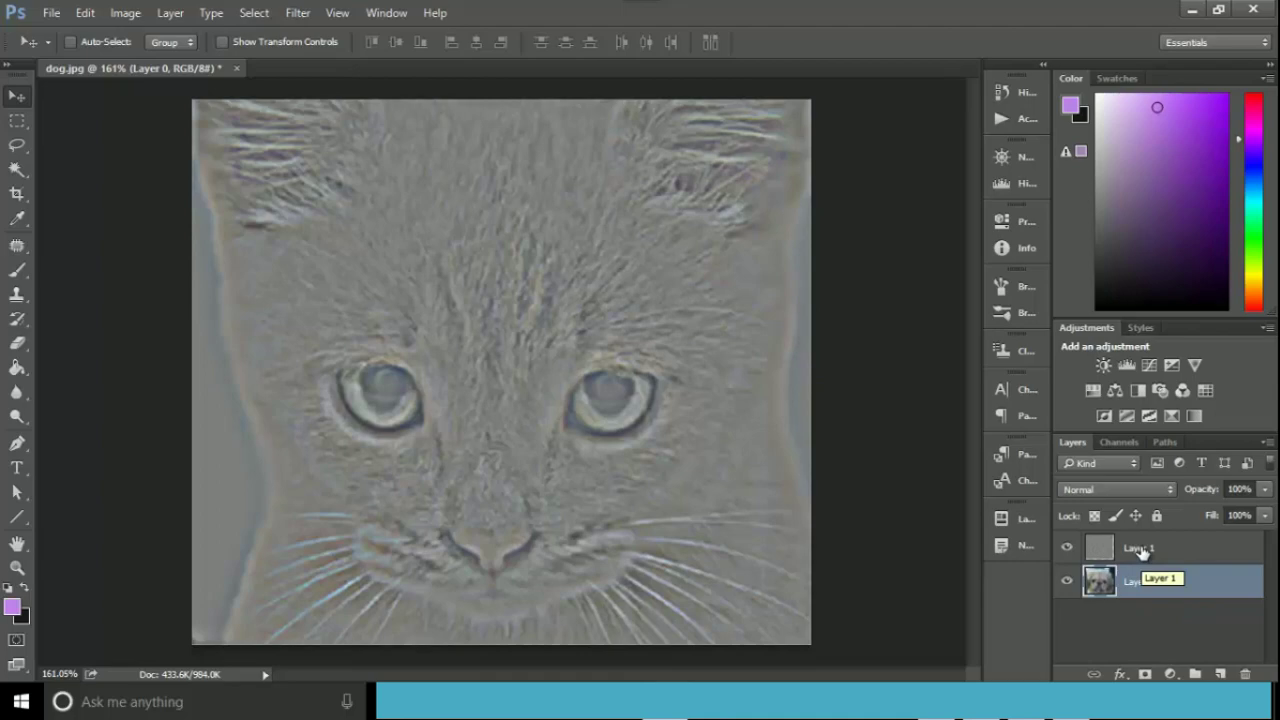
- Set the kitten layer (Layer 1) blend mode to Overlay
click(1141, 552)
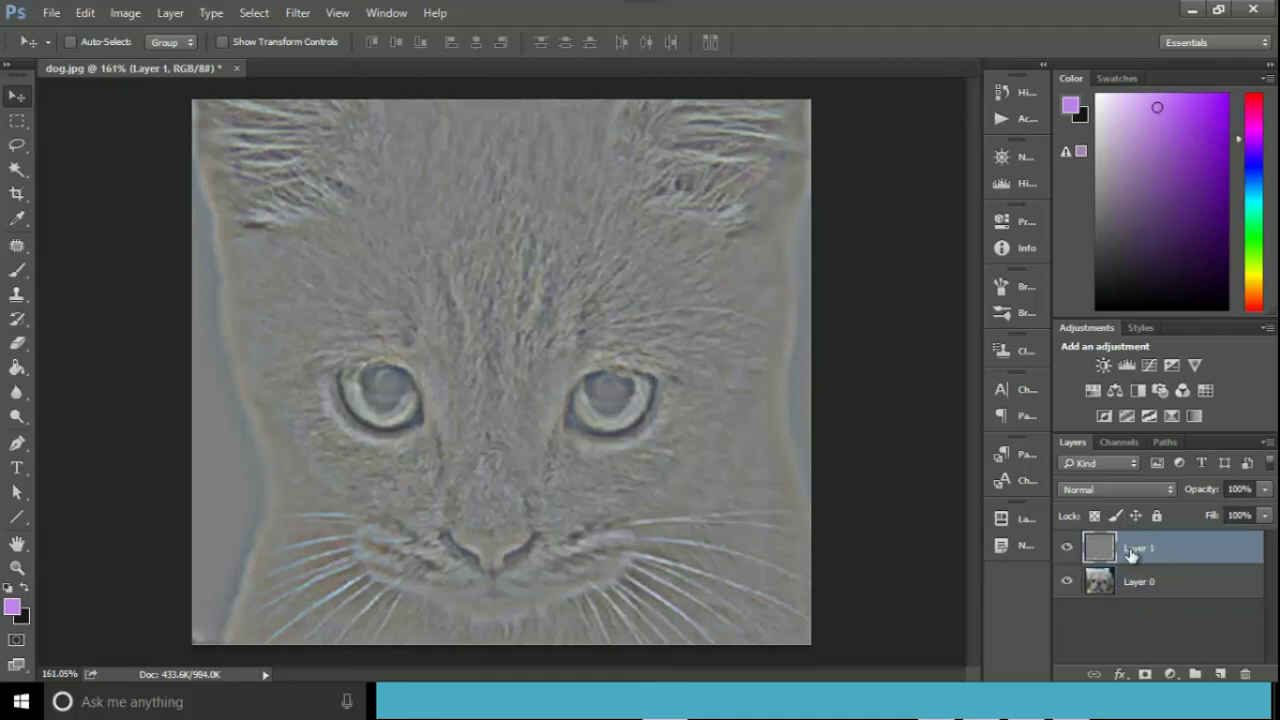
click(1152, 489)
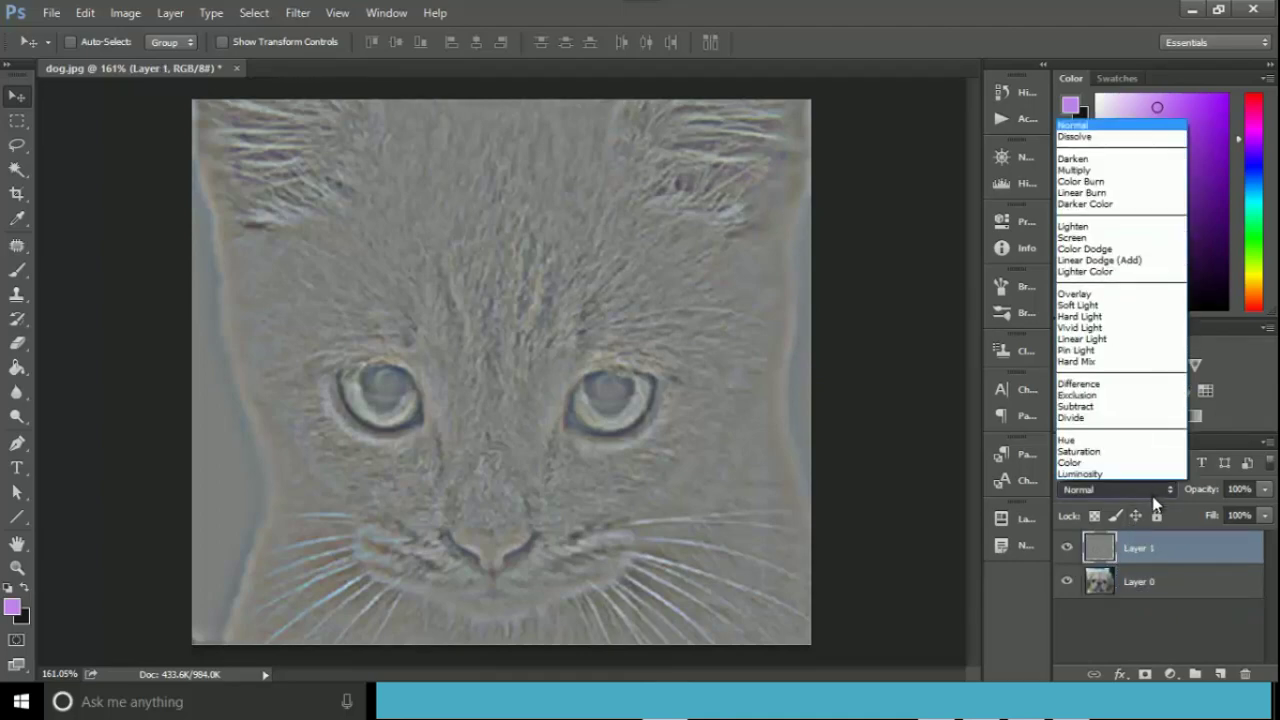
click(1078, 294)
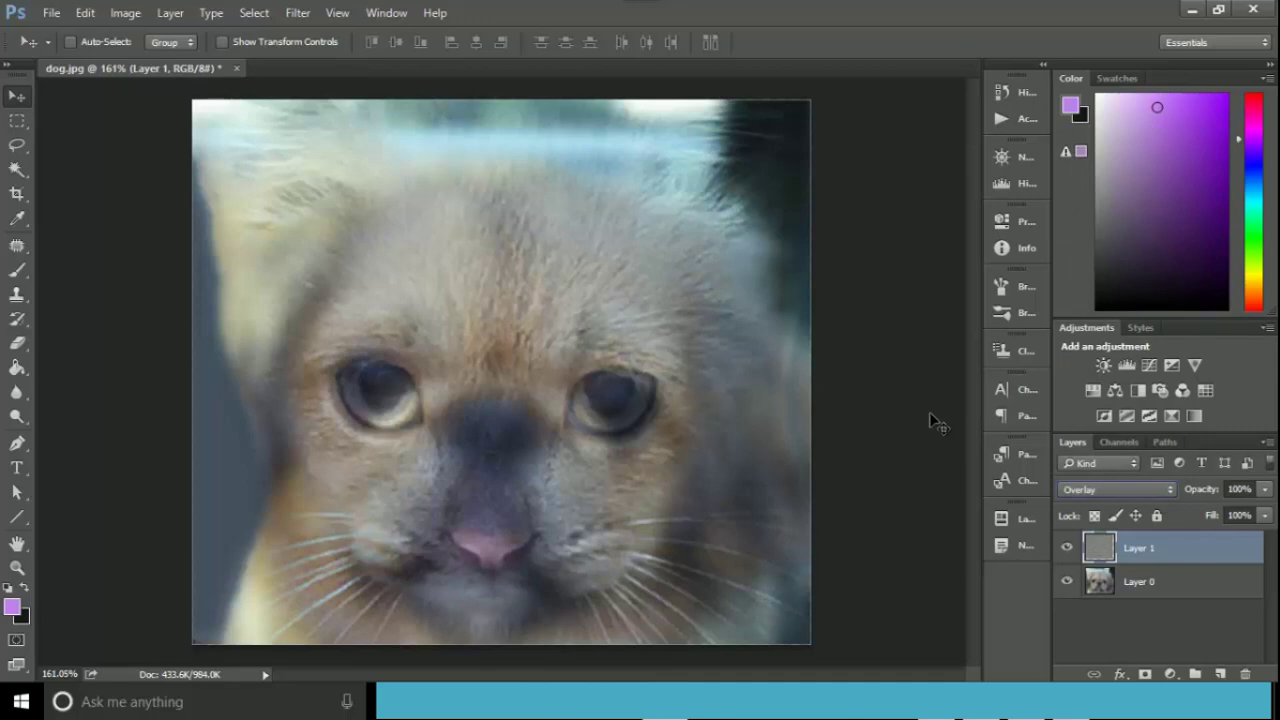
- Lower the dog layer's (Layer 0) fill to 49%
click(1143, 585)
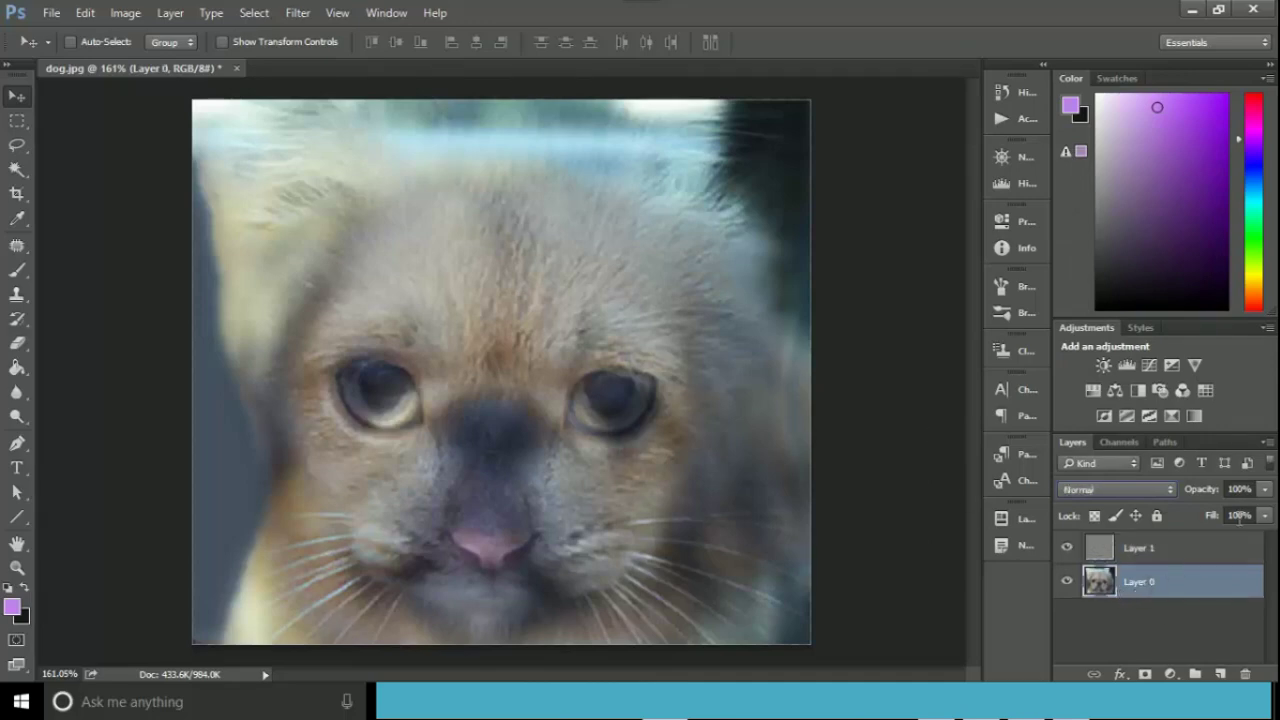
click(1265, 515)
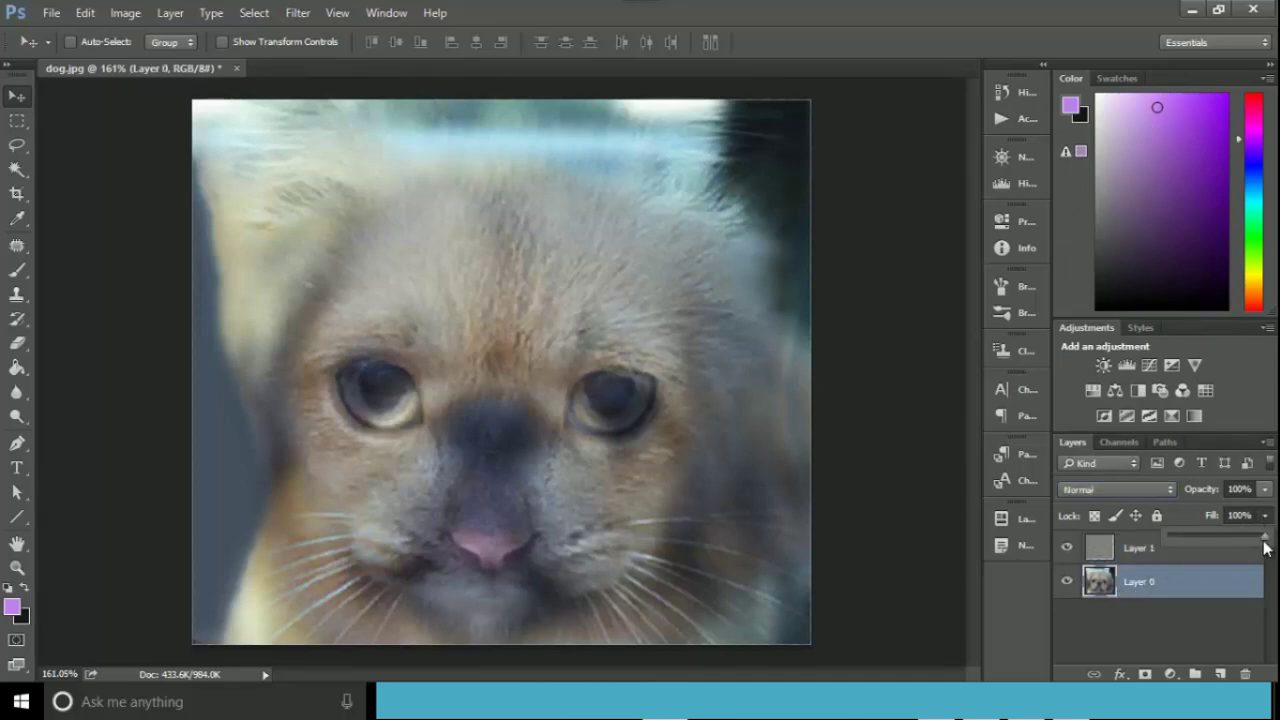
drag(1264, 540, 1216, 537)
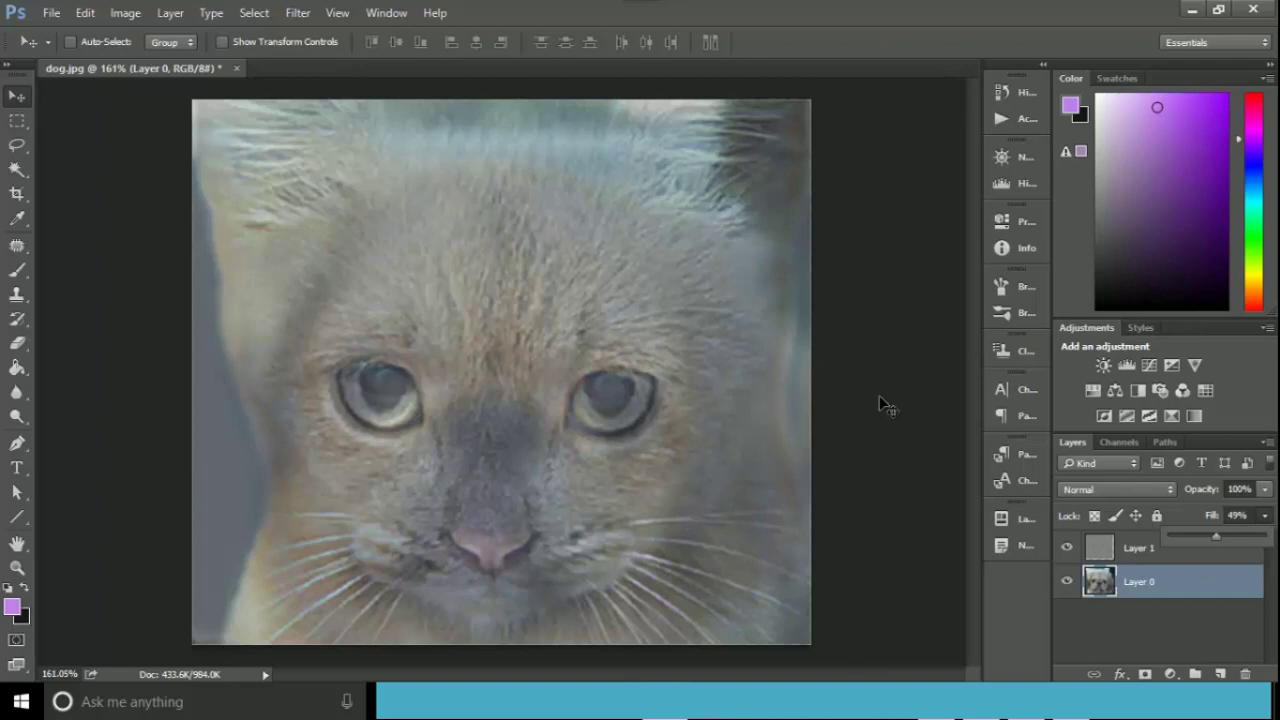
click(1170, 624)
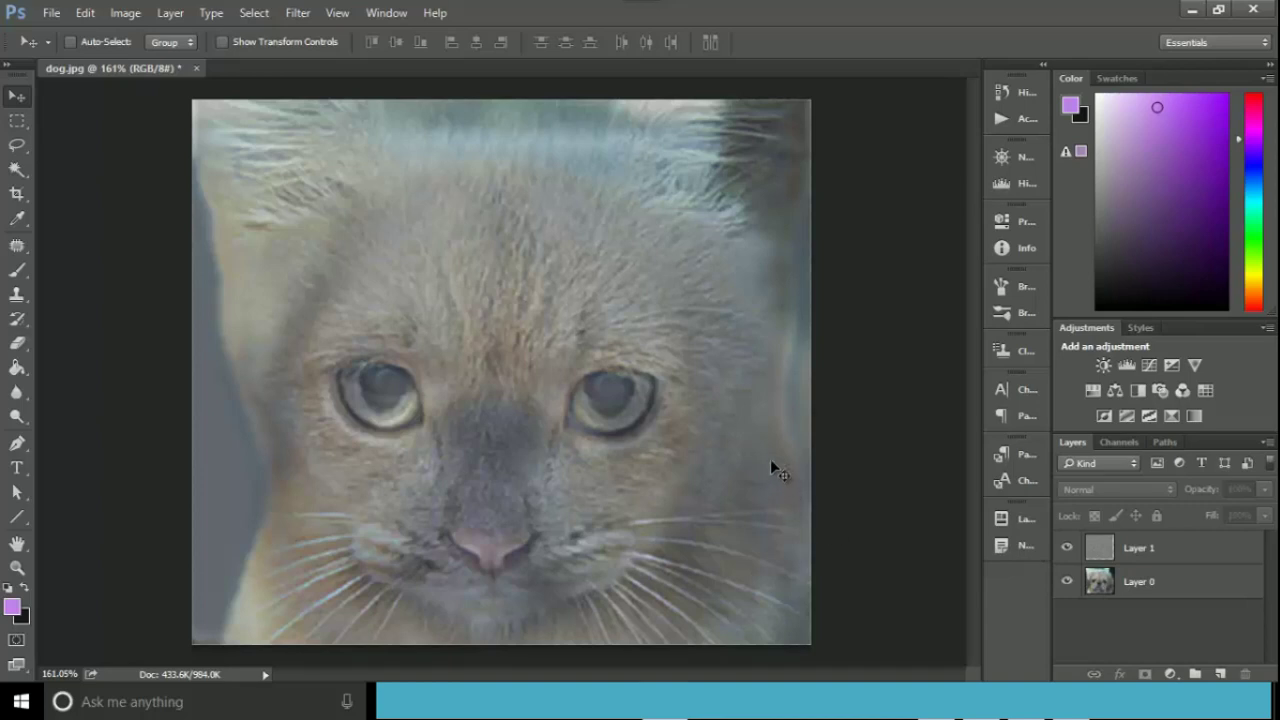
scroll(861, 440, down, 4)
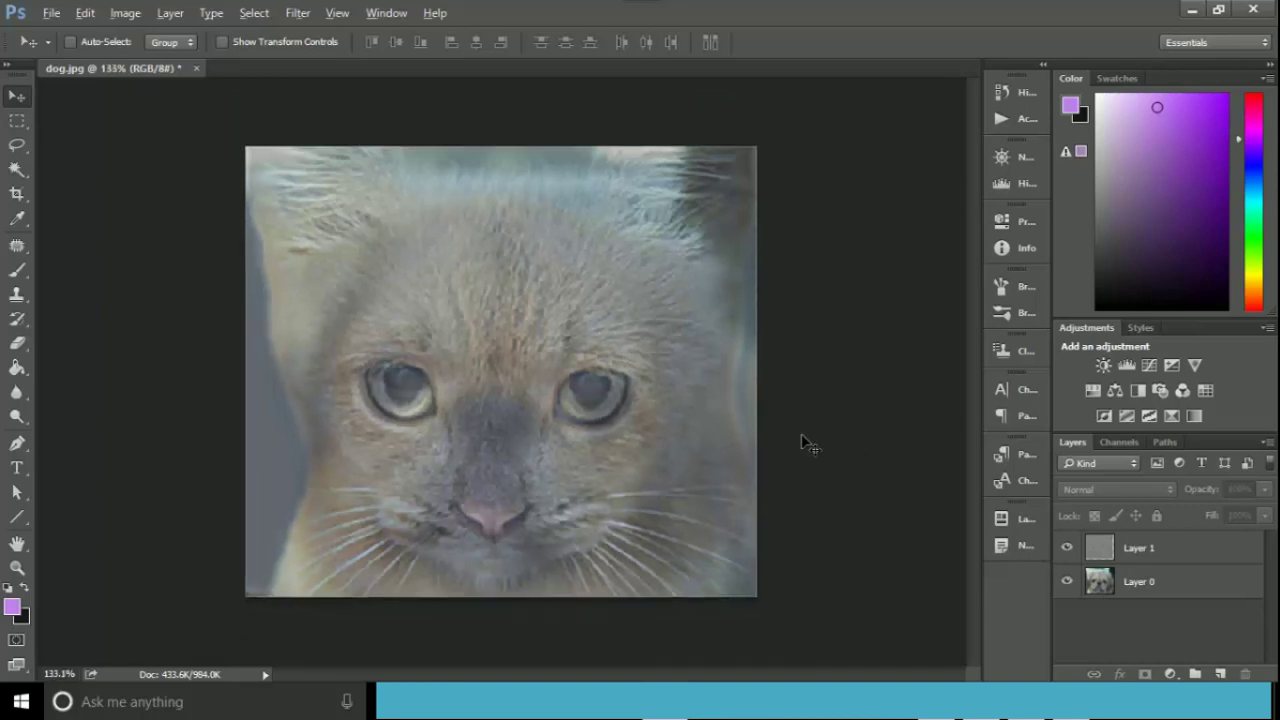
scroll(808, 443, down, 6)
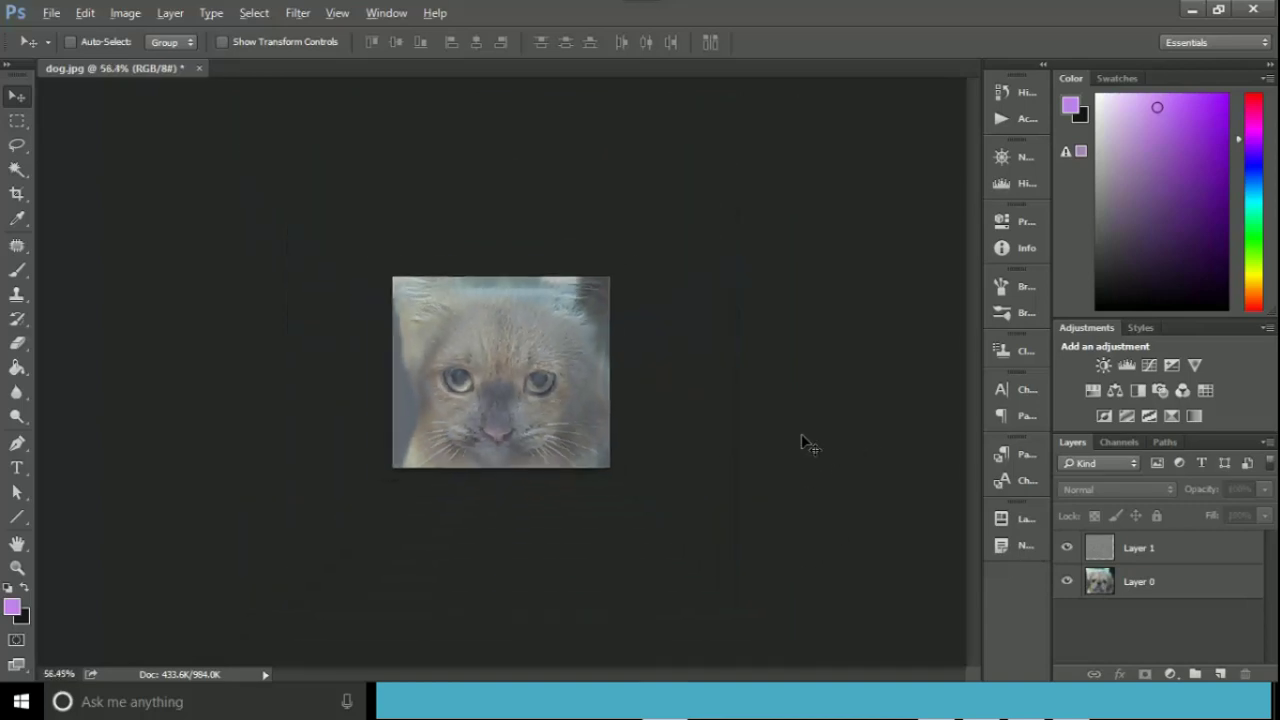
scroll(808, 443, down, 2)
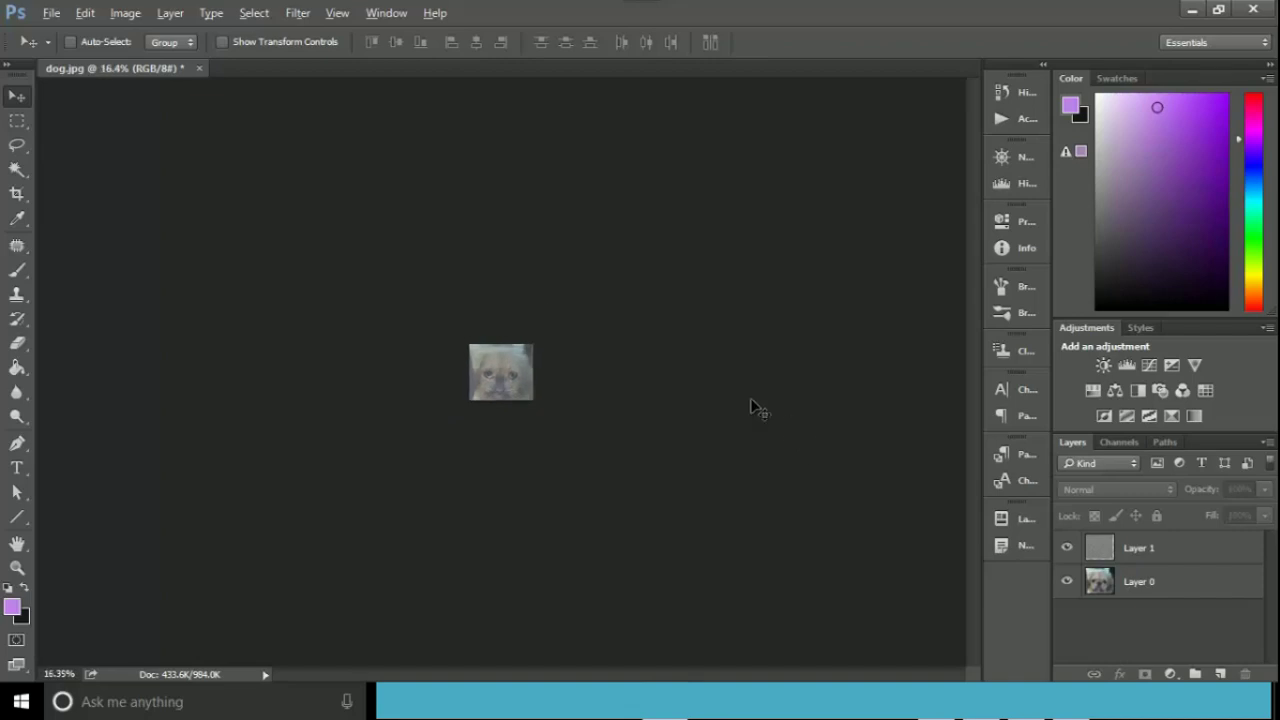
key(alt)
scroll(630, 458, up, 5)
scroll(630, 458, up, 6)
scroll(632, 460, down, 1)
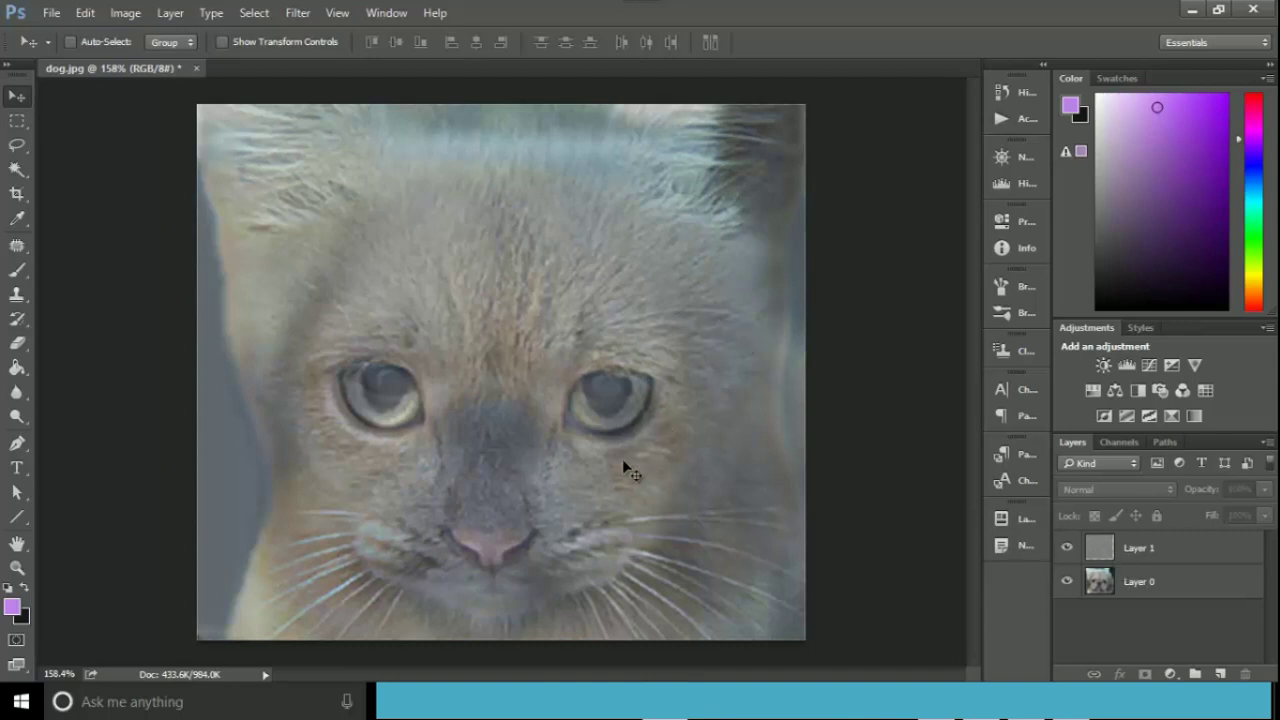
scroll(620, 465, down, 5)
scroll(612, 467, up, 4)
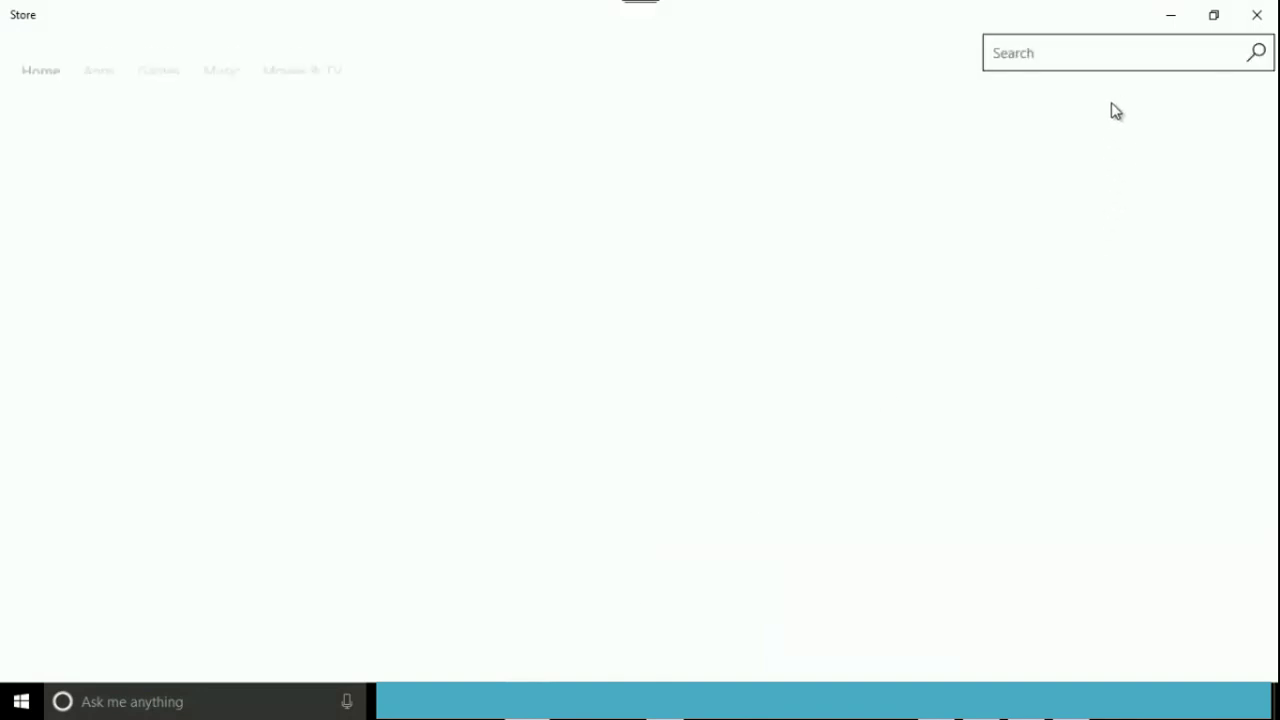
- Search the Store for 'imagine pic' and install the Imagine Pic app
click(1097, 57)
text(im)
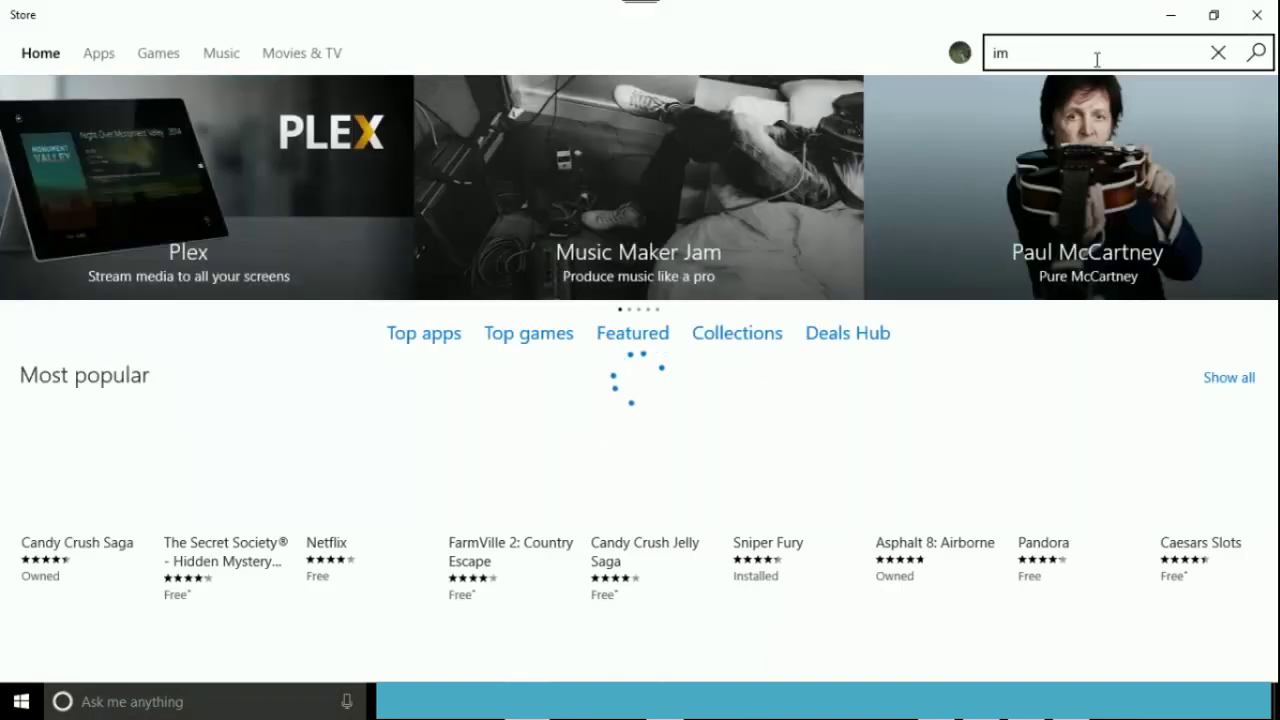
text(agine pic)
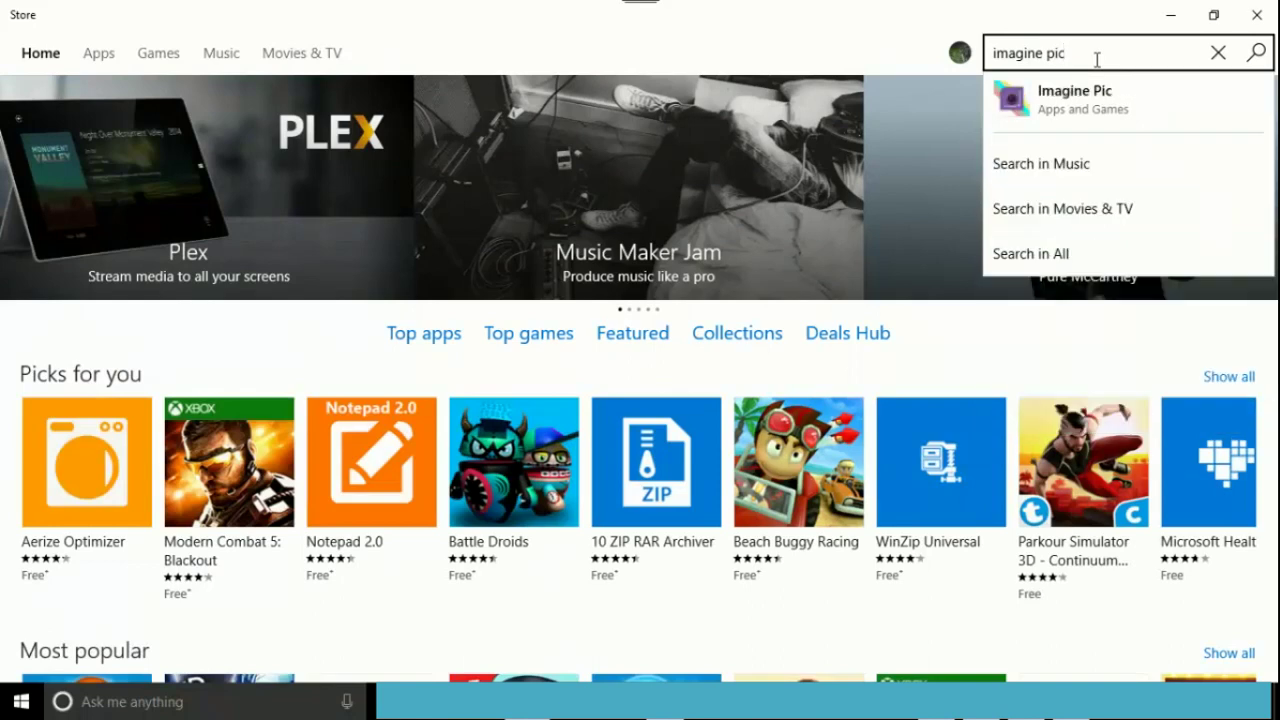
click(1080, 107)
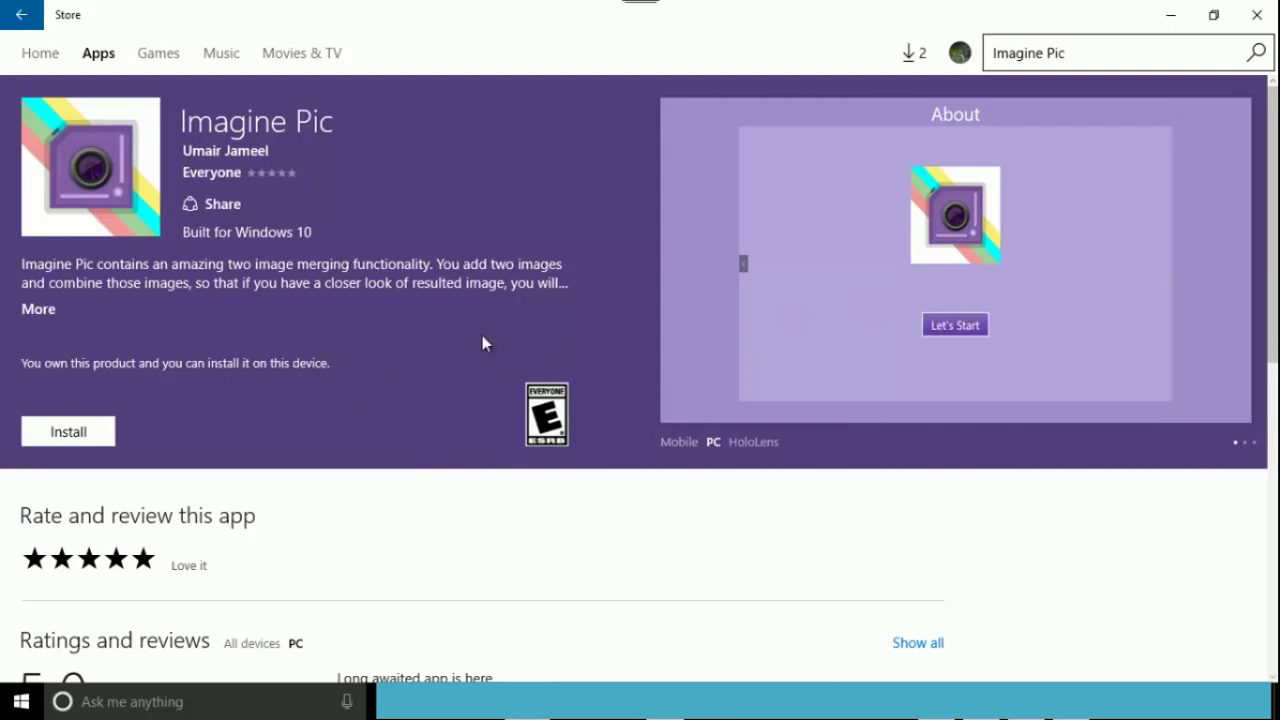
click(72, 432)
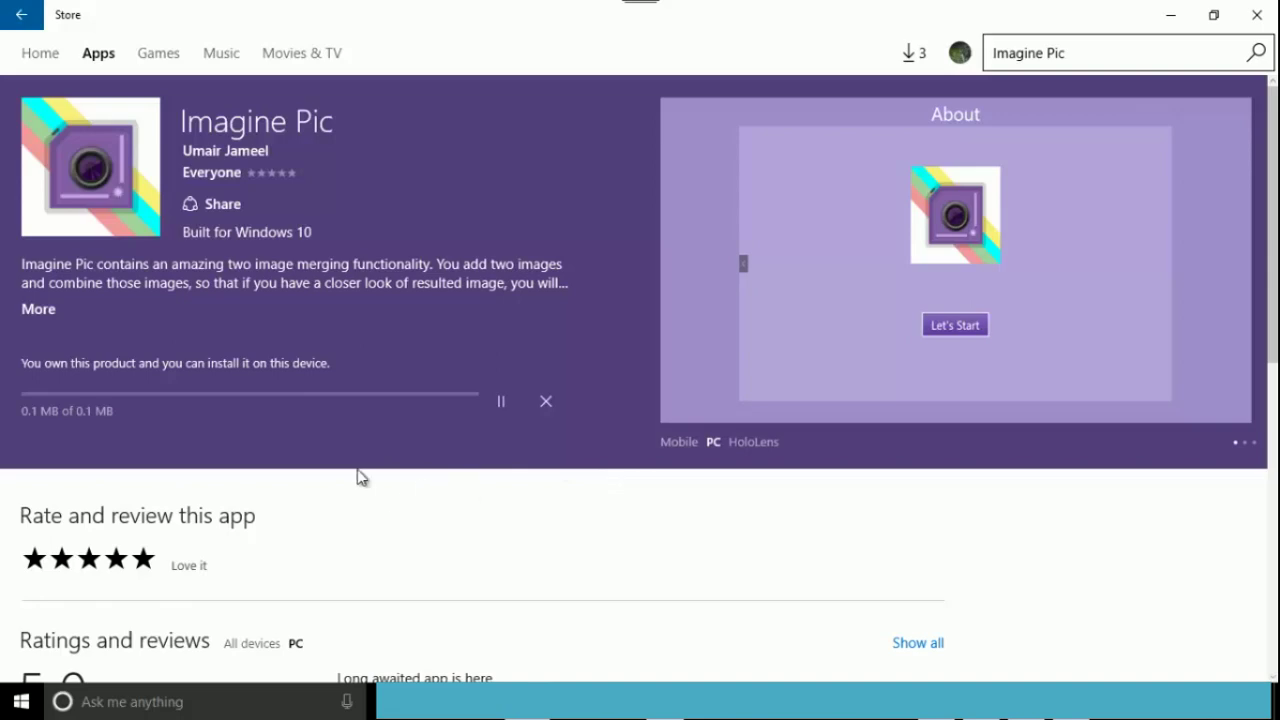
scroll(570, 480, down, 5)
scroll(570, 480, down, 1)
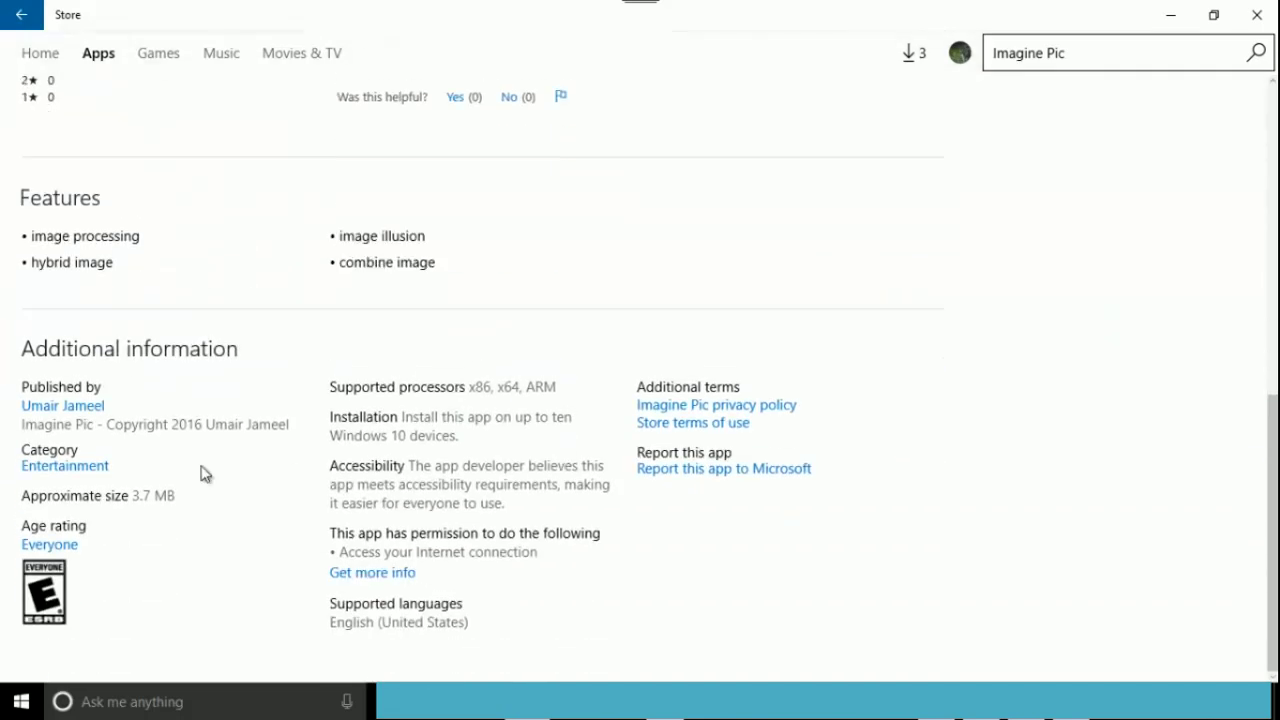
scroll(622, 400, up, 6)
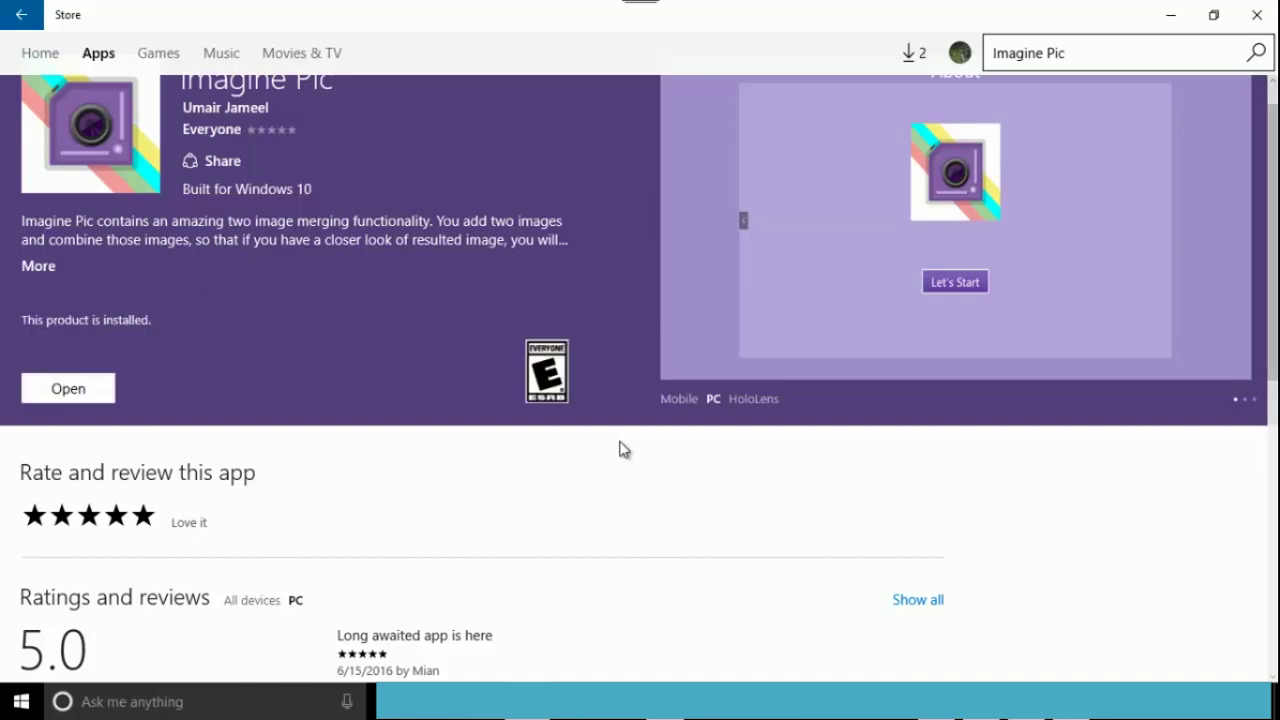
- Launch Imagine Pic from the Store and drag its window wider
click(67, 389)
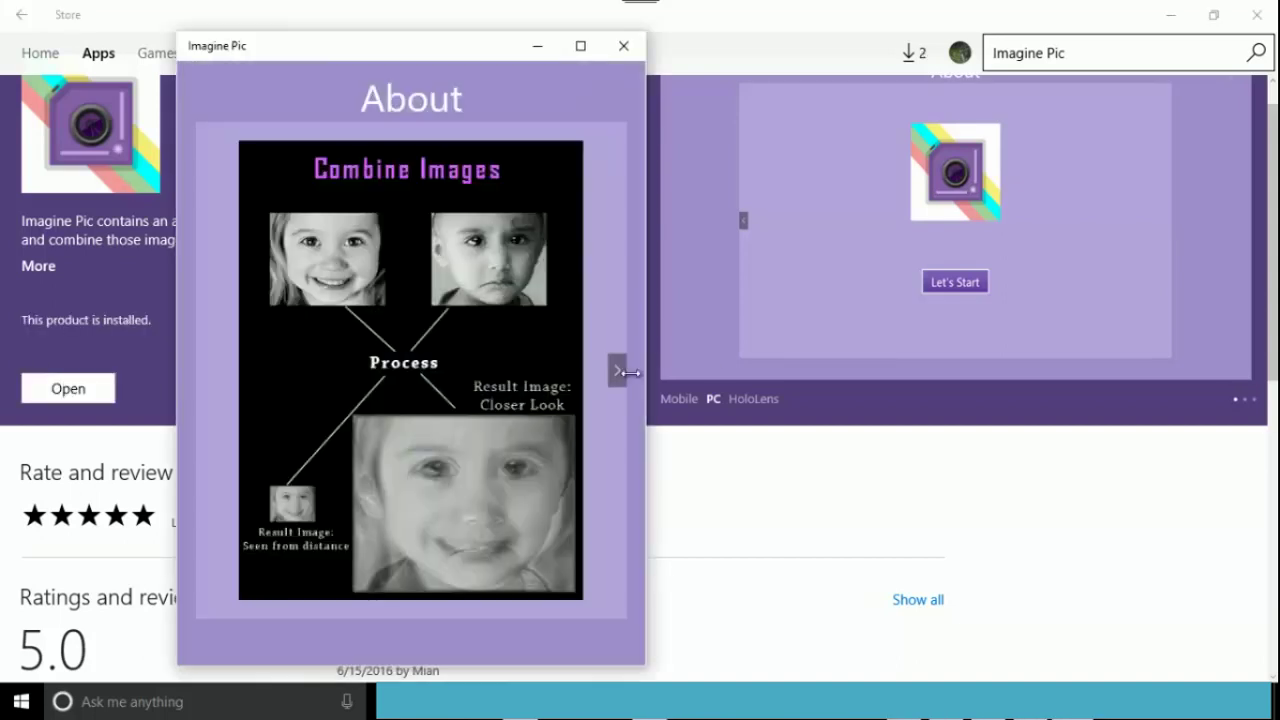
drag(645, 390, 1045, 384)
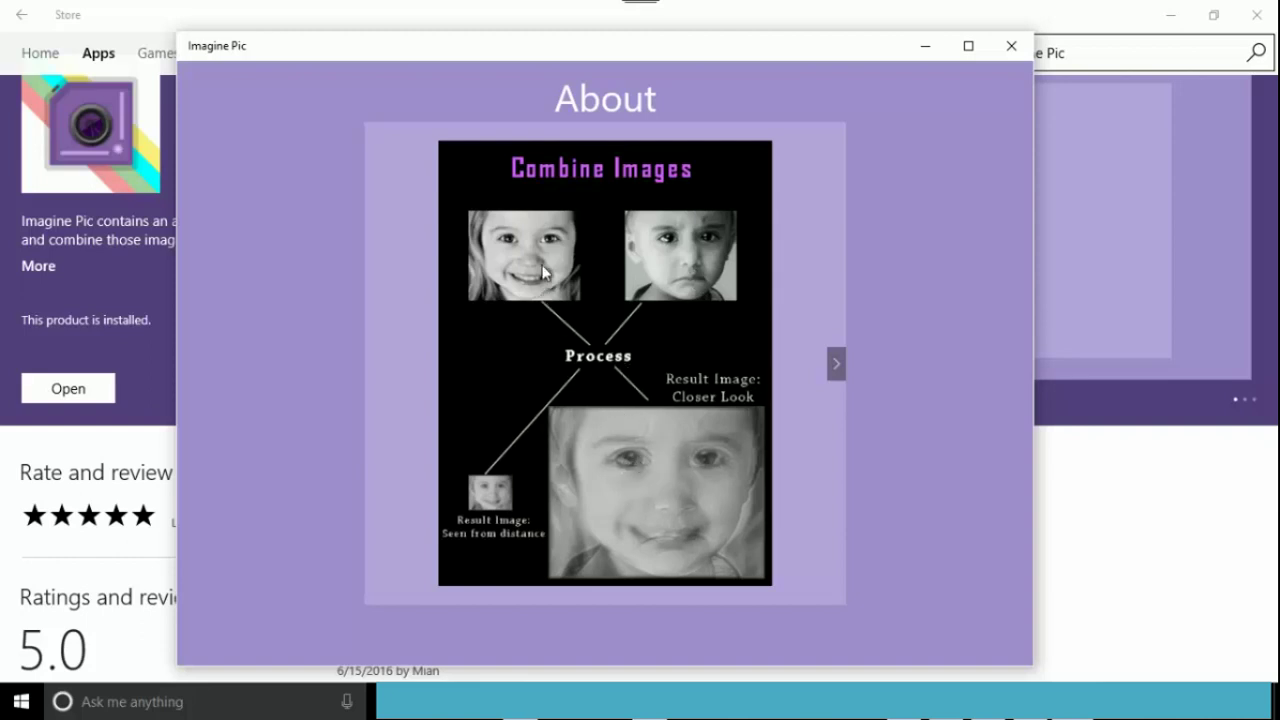
- Advance two About slides to reach the Tips for Best Result slide
click(830, 364)
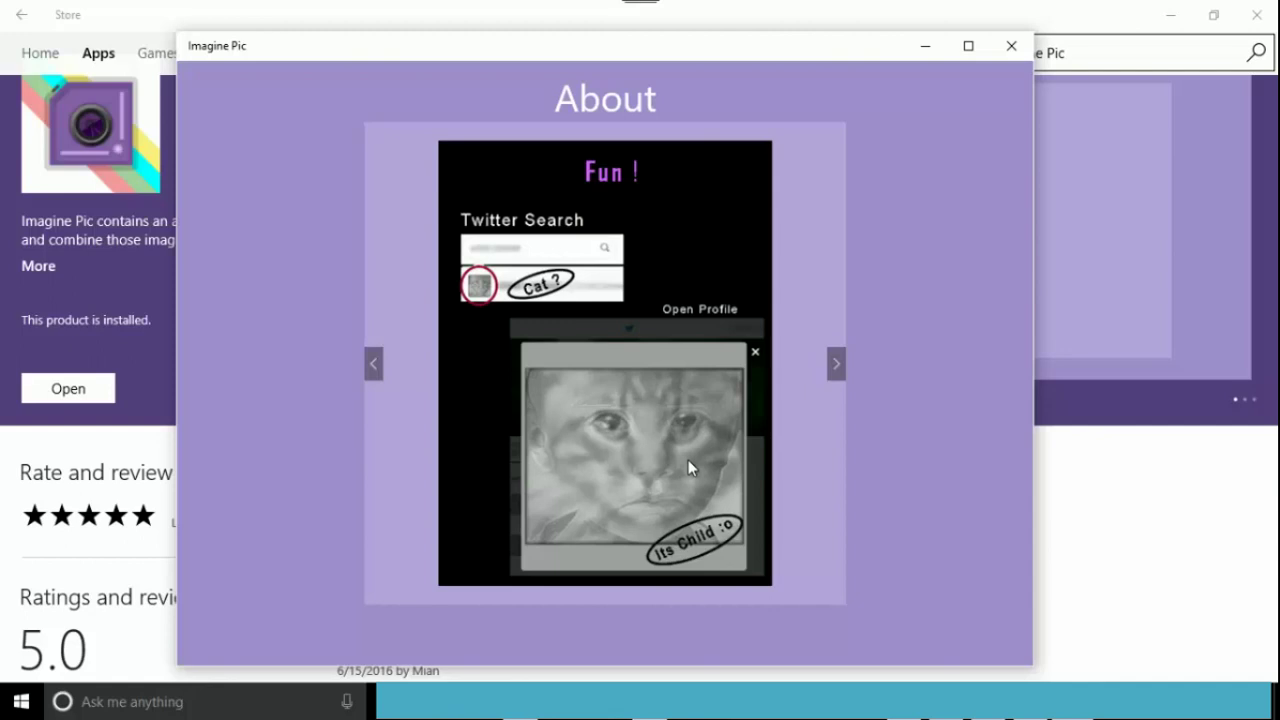
click(835, 364)
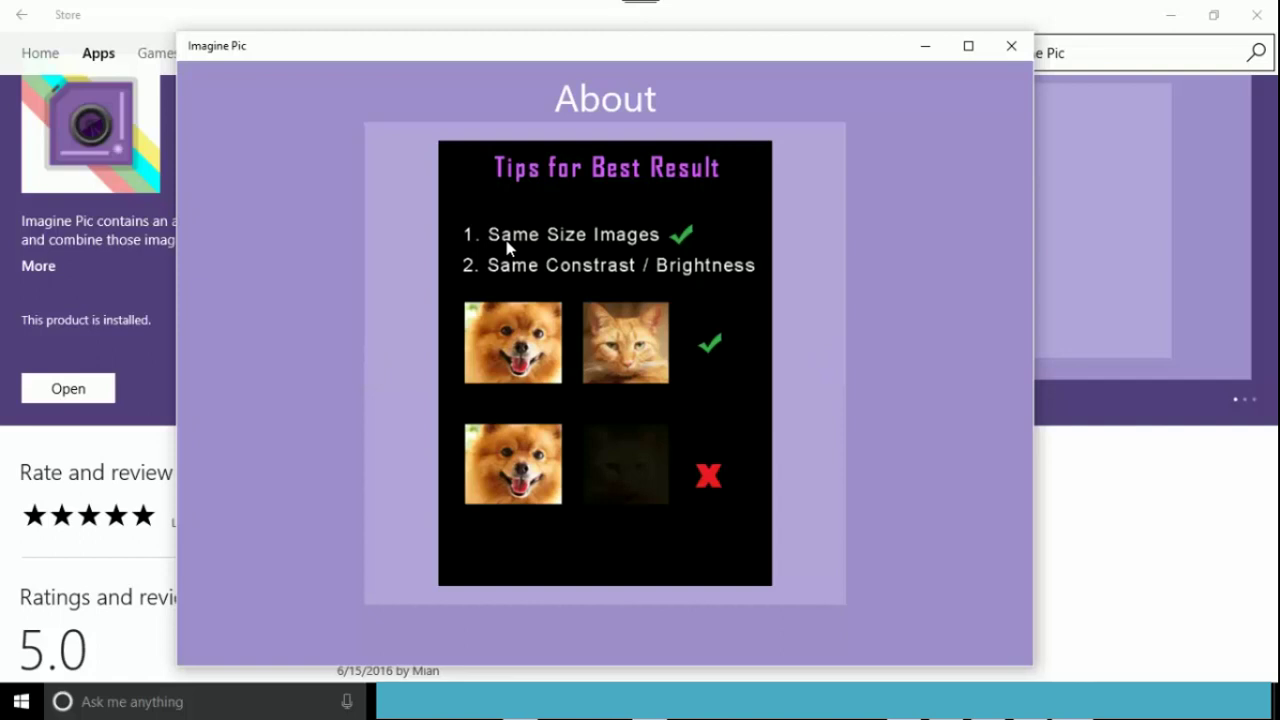
mouse_move(514, 250)
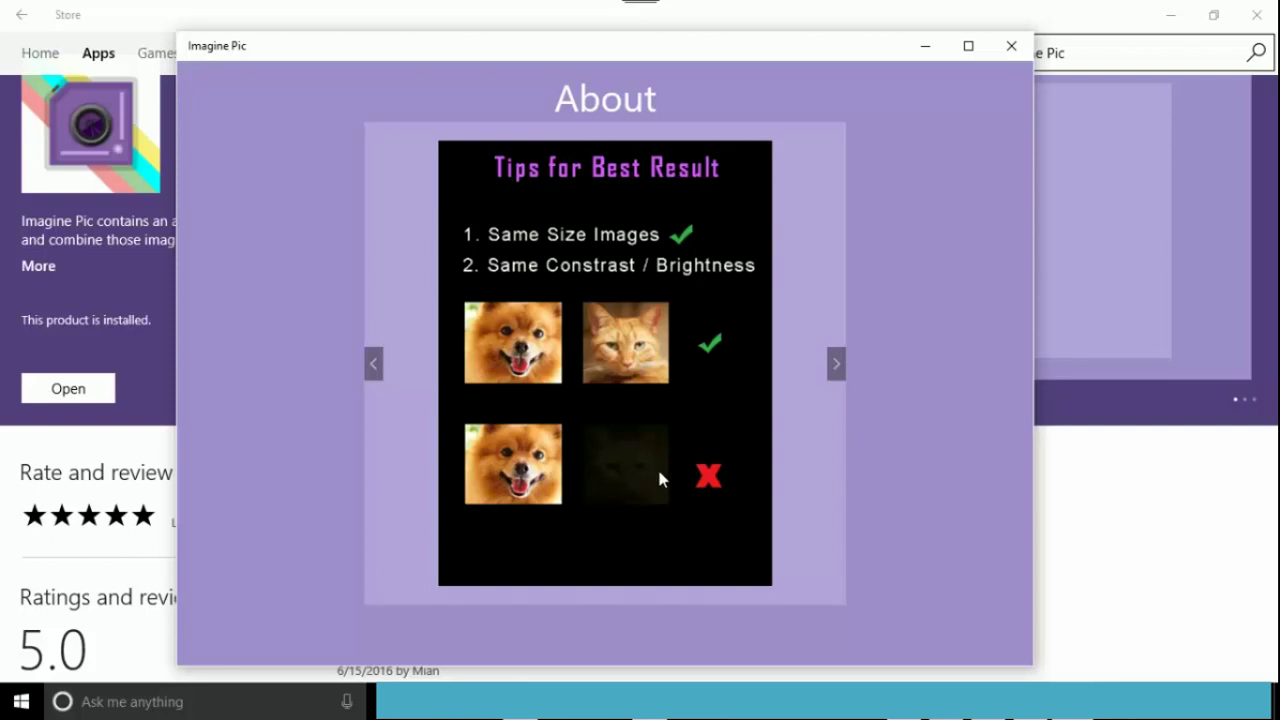
- Step past the positioning and Best Tip slides, then choose Let's Start to enter the editor
click(836, 364)
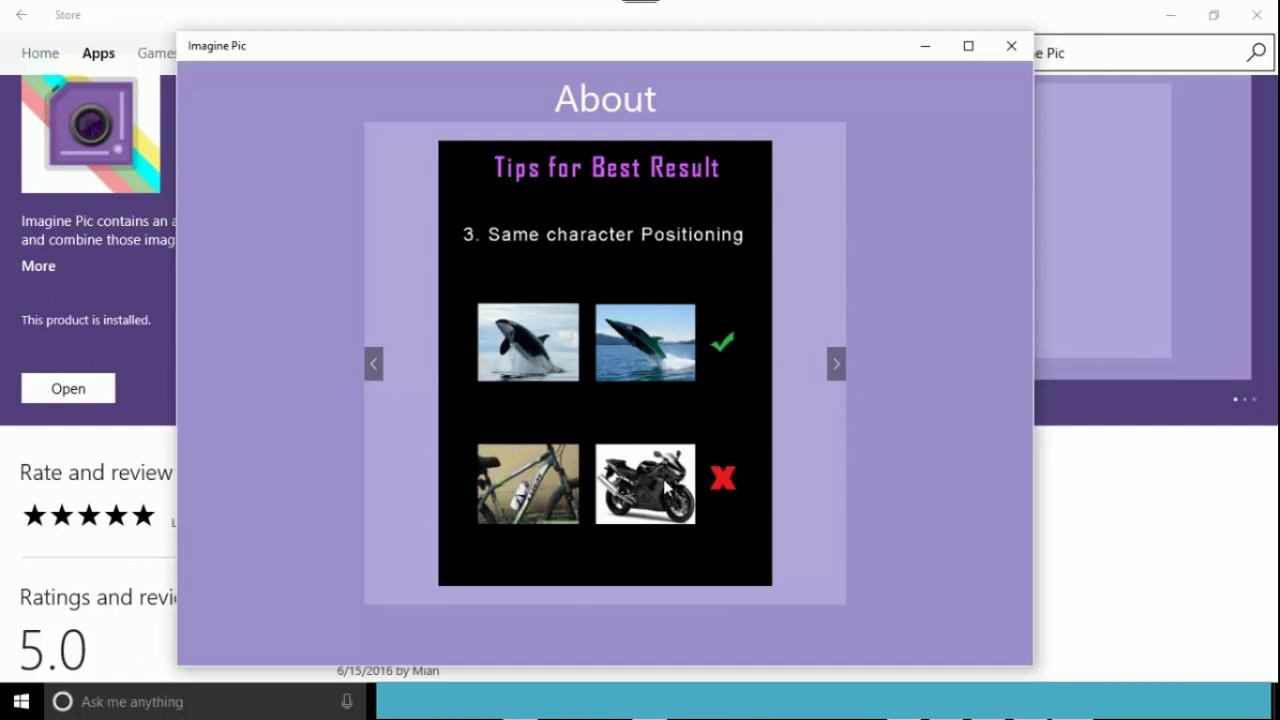
click(836, 363)
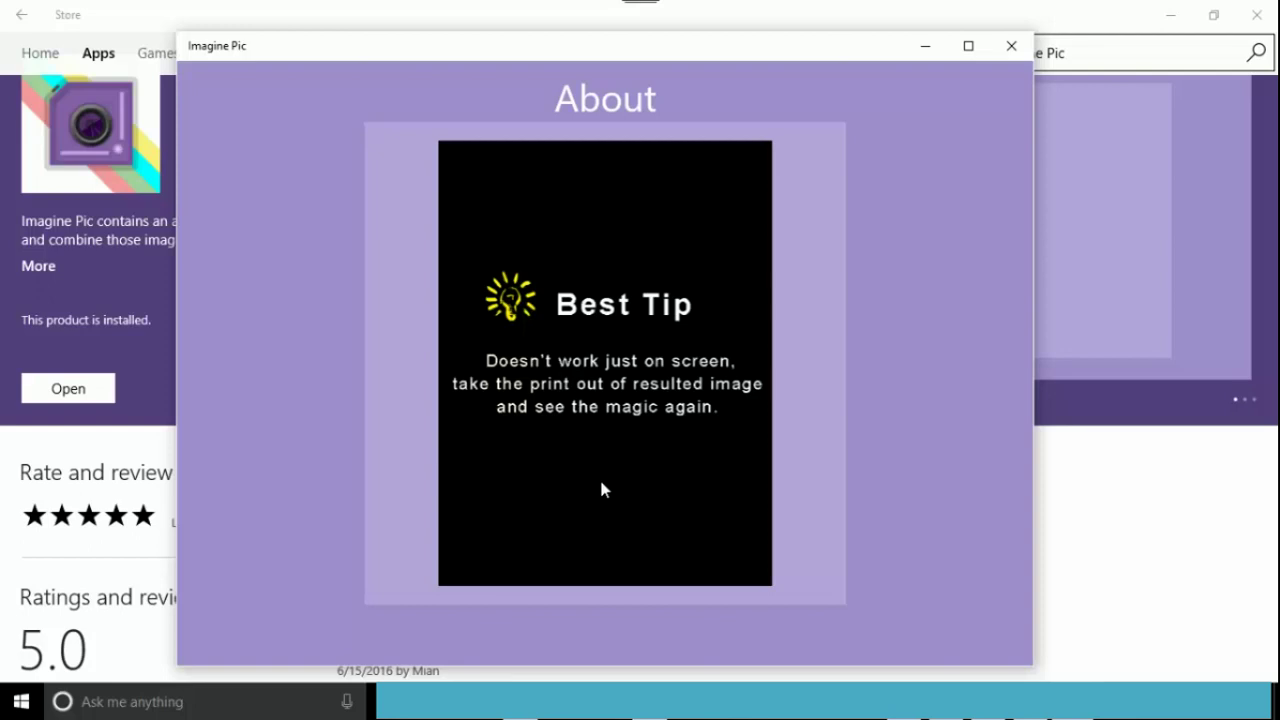
mouse_move(603, 440)
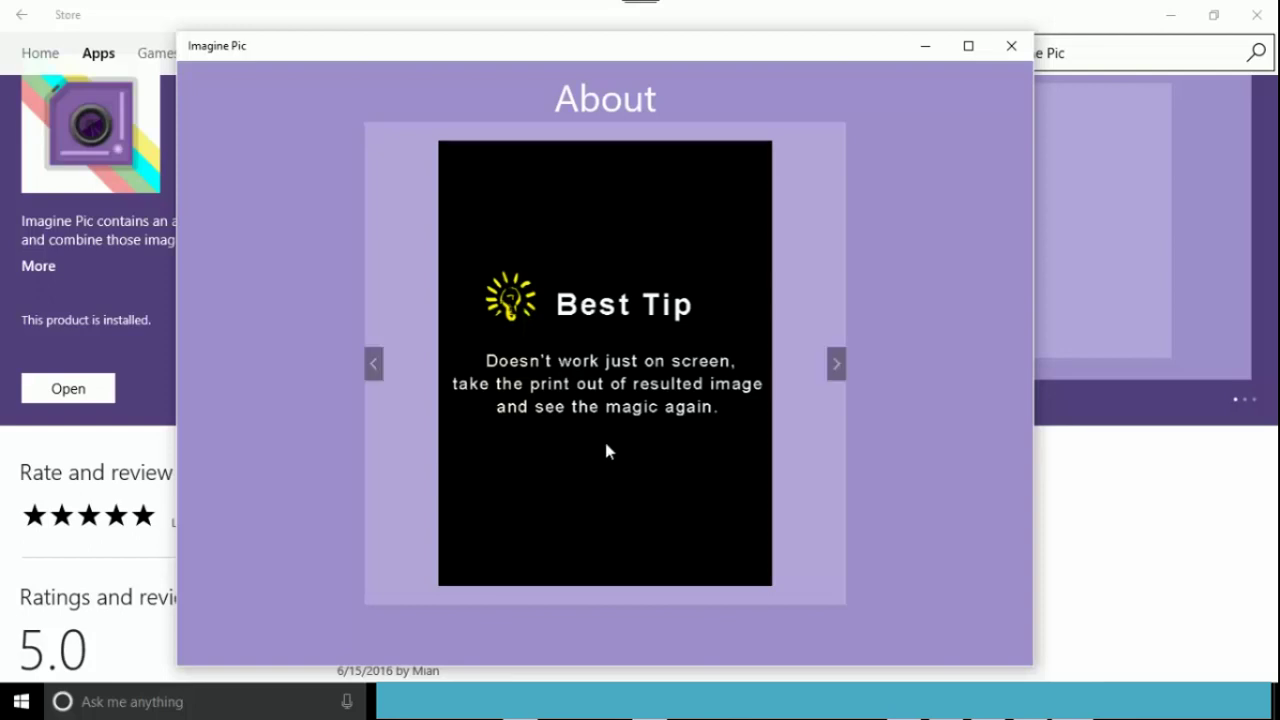
click(837, 366)
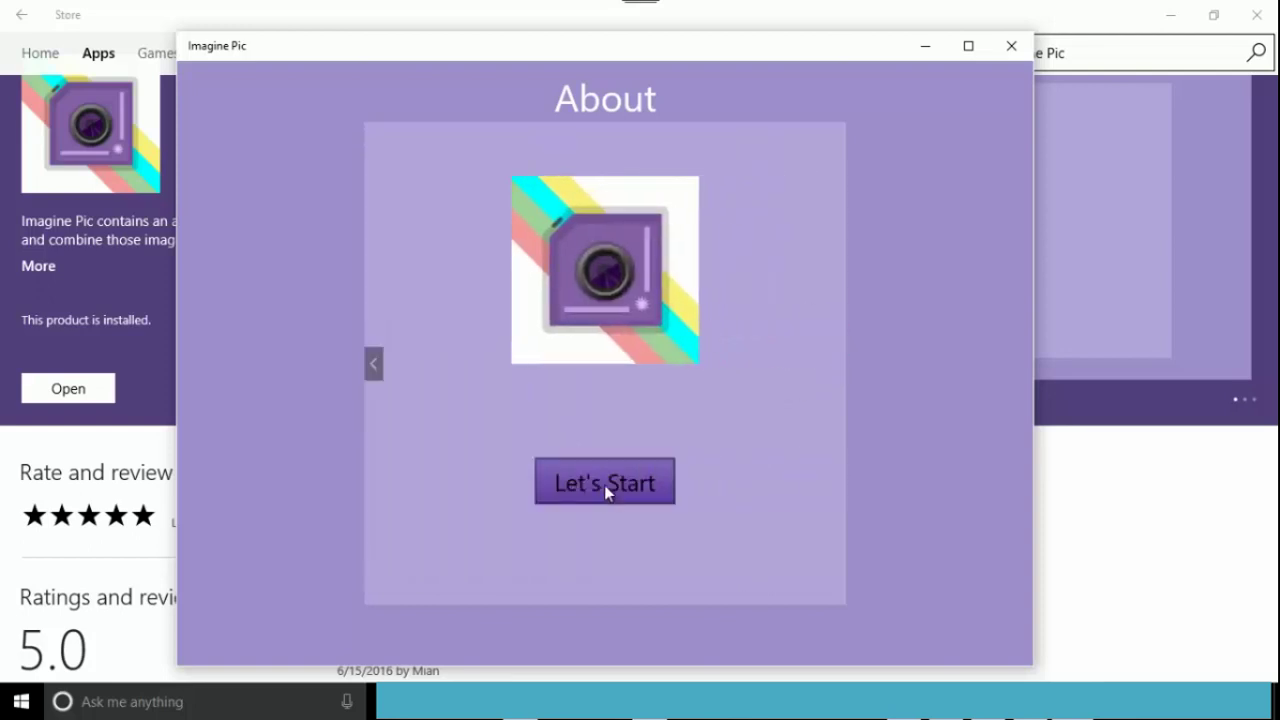
click(604, 485)
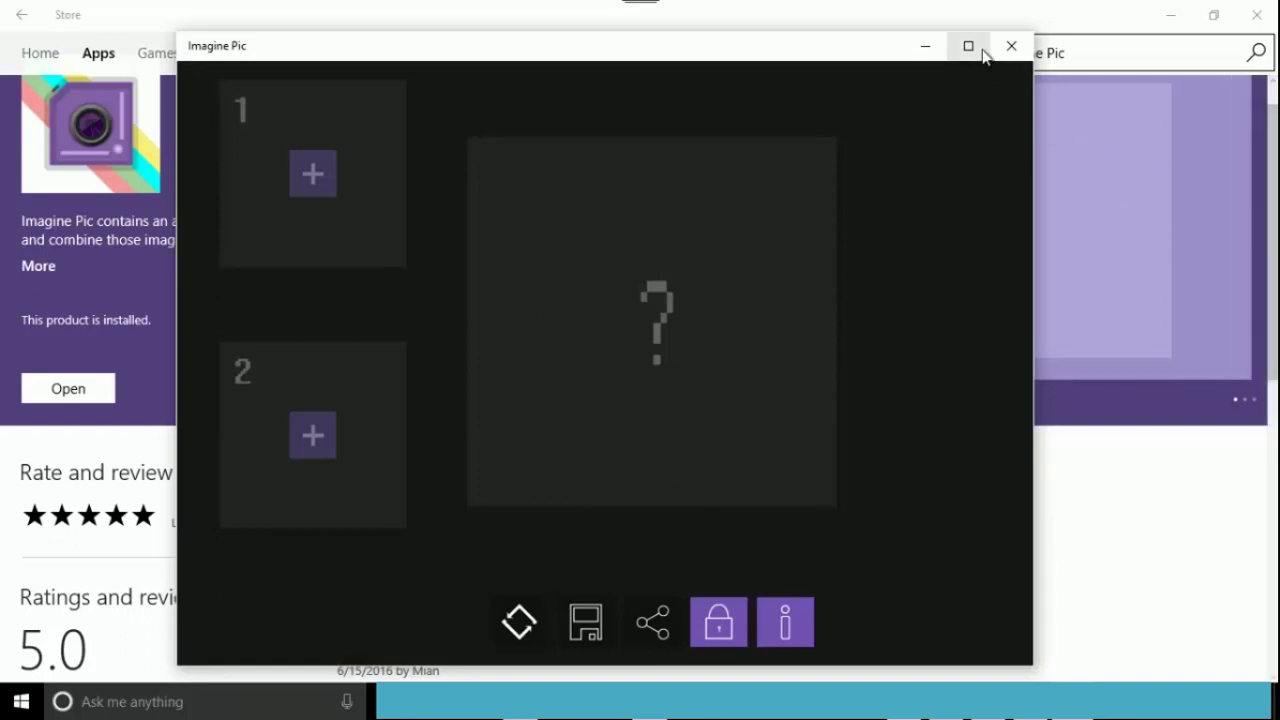